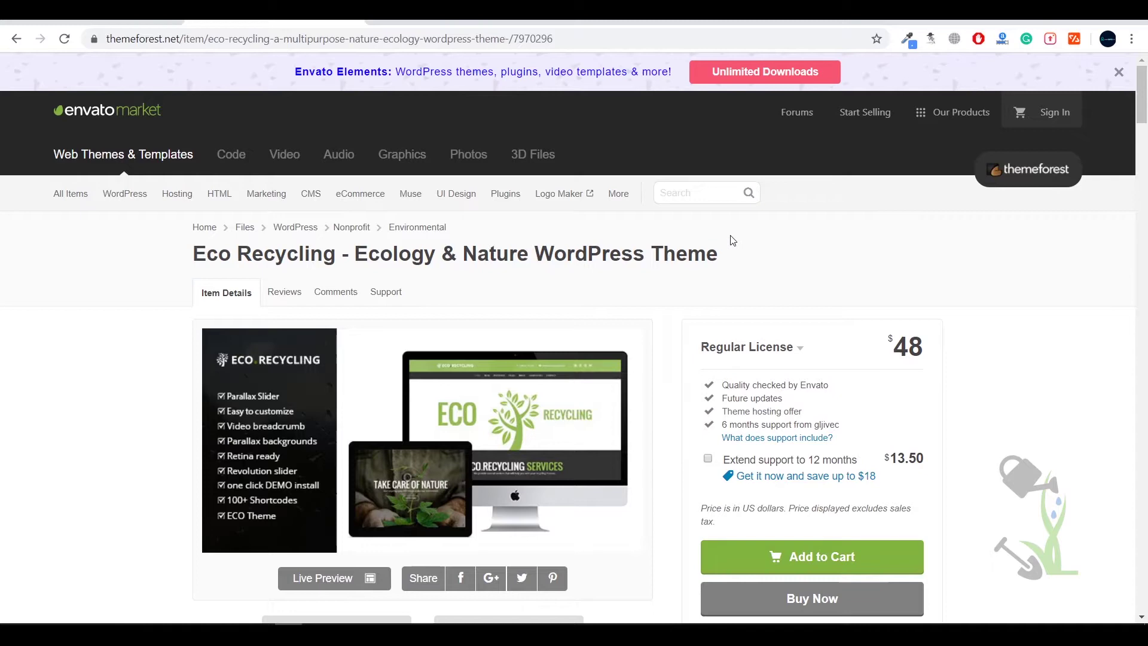
scroll(731, 240, down, 6)
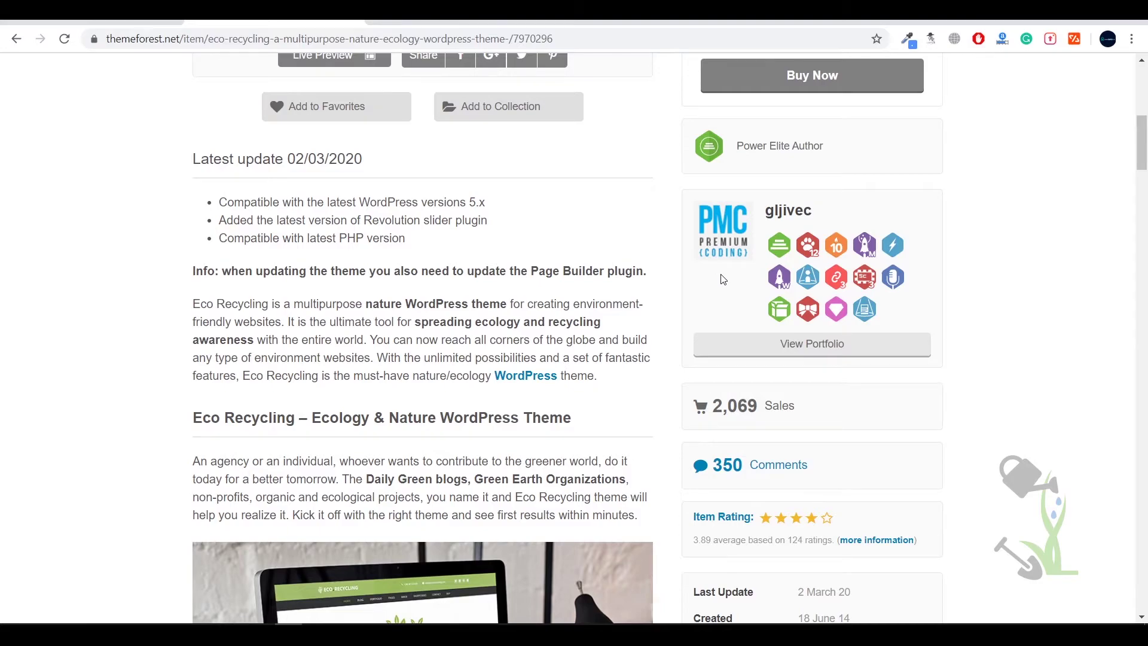
scroll(720, 280, down, 5)
scroll(708, 296, down, 5)
scroll(696, 310, up, 2)
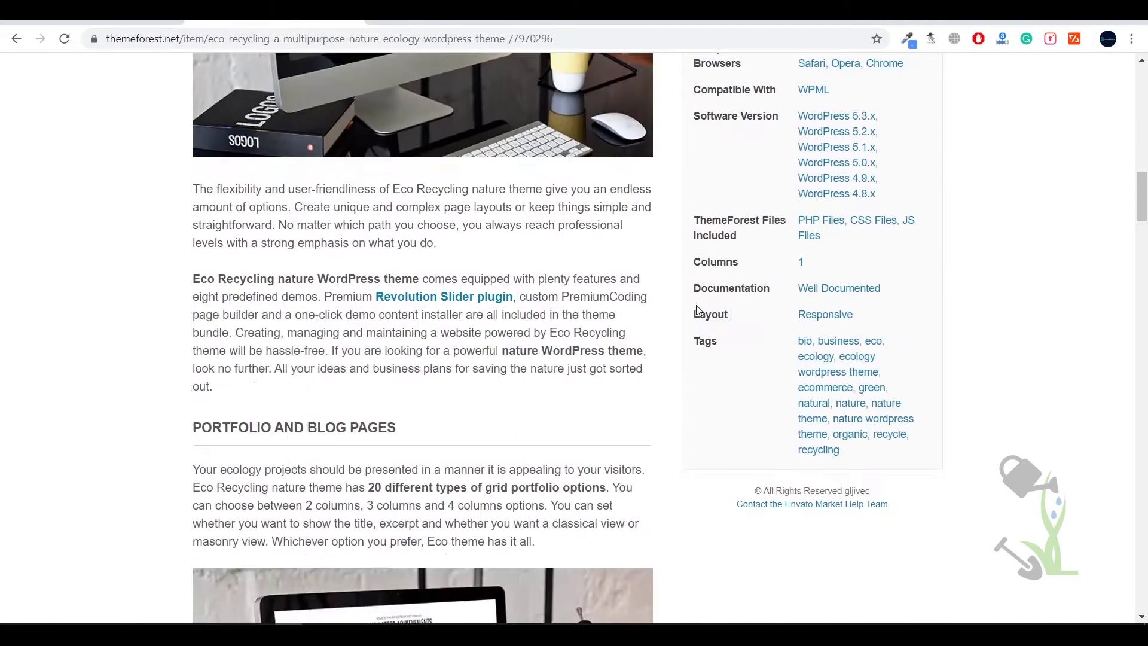
scroll(697, 310, down, 5)
scroll(697, 310, down, 5)
scroll(697, 311, down, 5)
scroll(697, 311, down, 3)
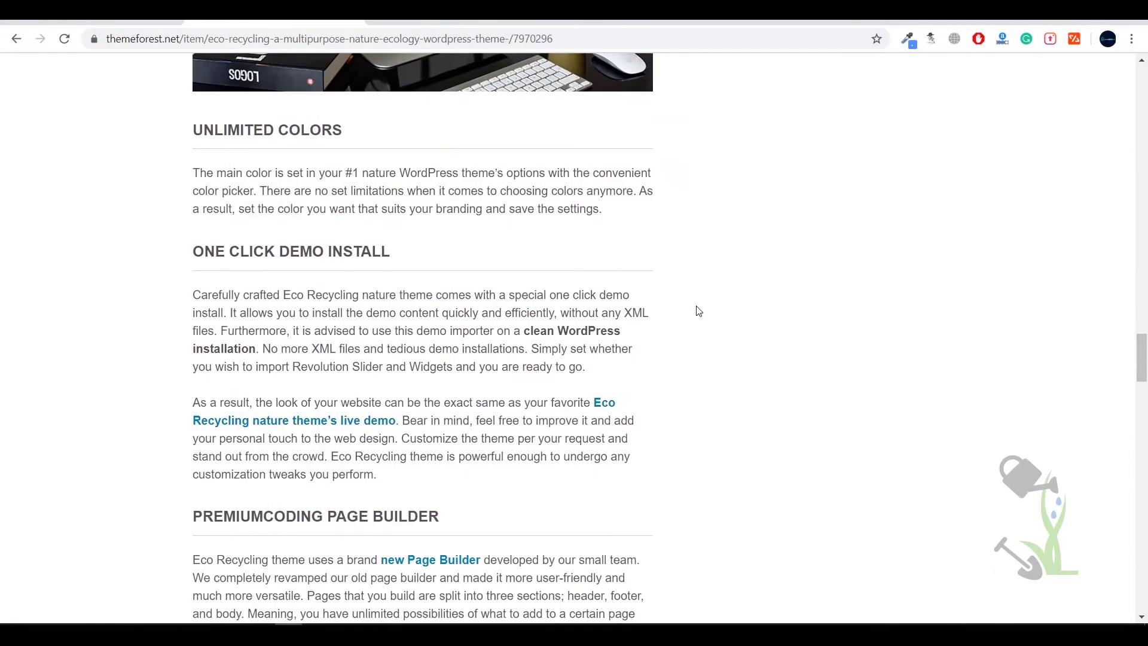
scroll(697, 311, down, 5)
scroll(697, 311, up, 6)
scroll(697, 310, up, 8)
scroll(697, 310, up, 8)
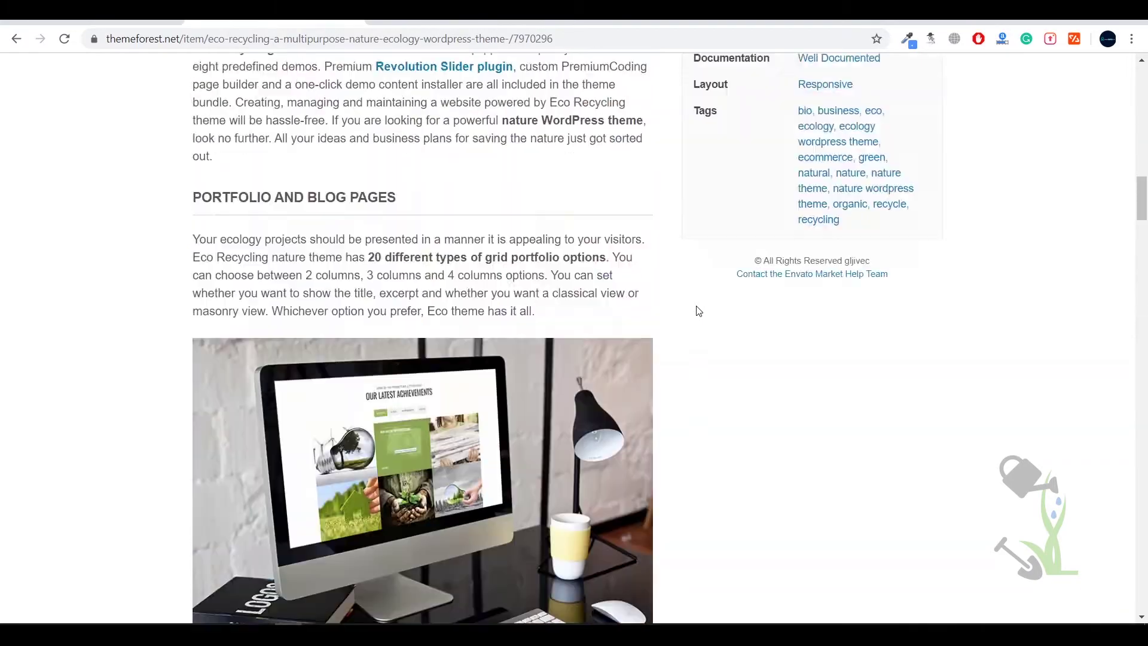
scroll(697, 310, up, 8)
scroll(697, 310, up, 8)
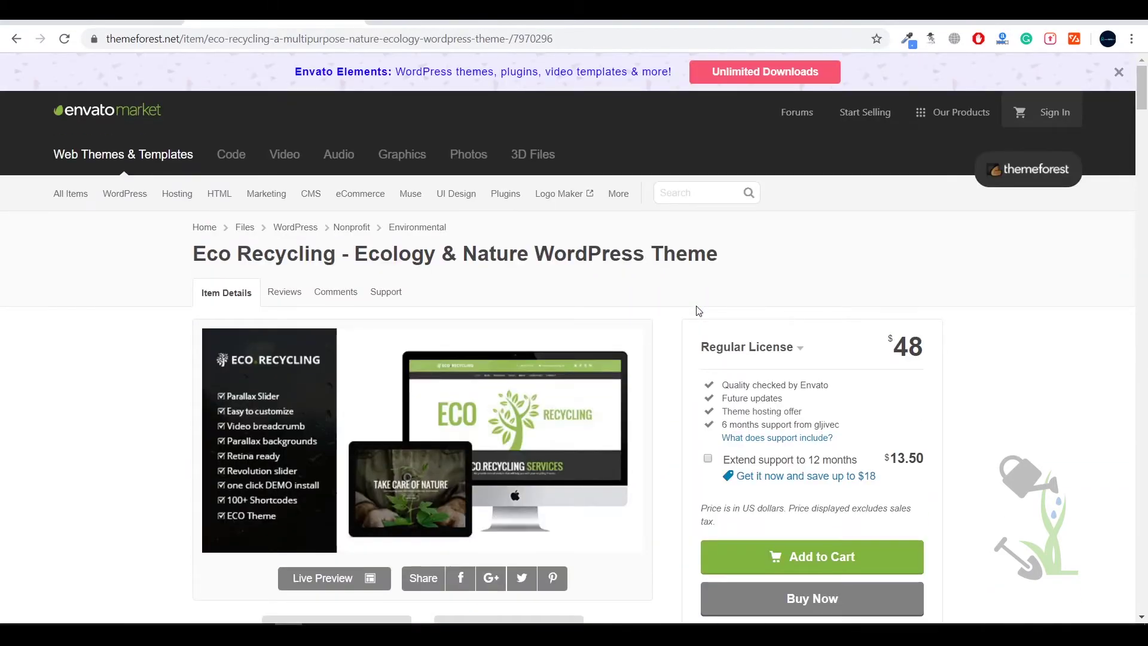
scroll(698, 310, down, 8)
scroll(696, 312, down, 8)
scroll(697, 313, down, 5)
scroll(696, 313, down, 2)
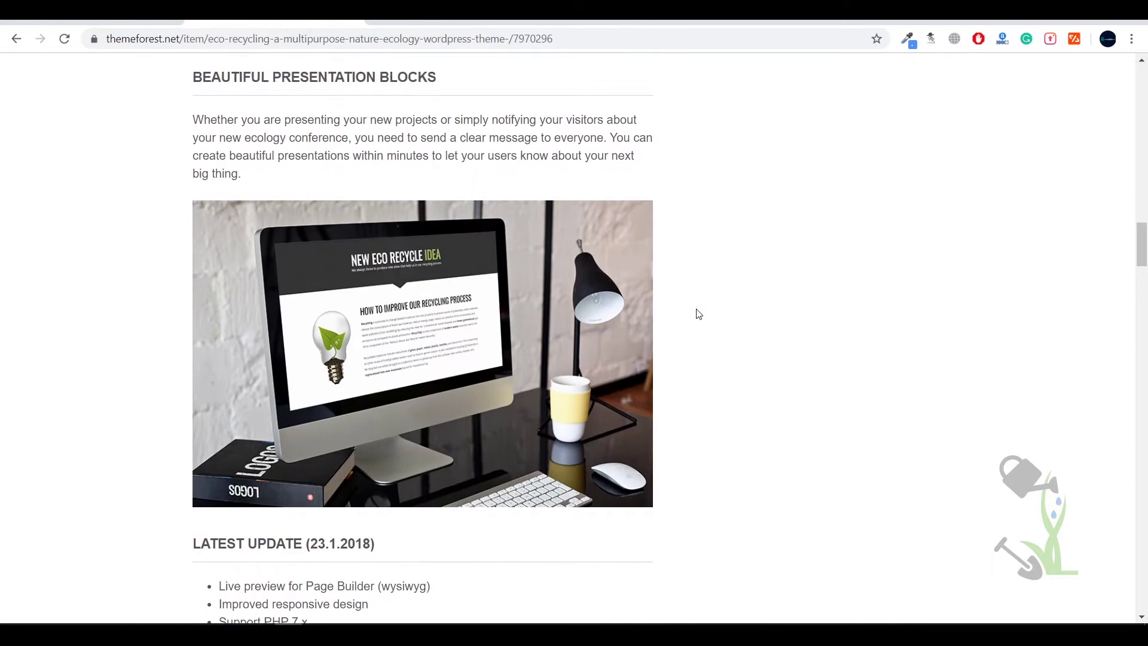
scroll(697, 313, up, 8)
scroll(697, 312, up, 8)
scroll(697, 313, up, 2)
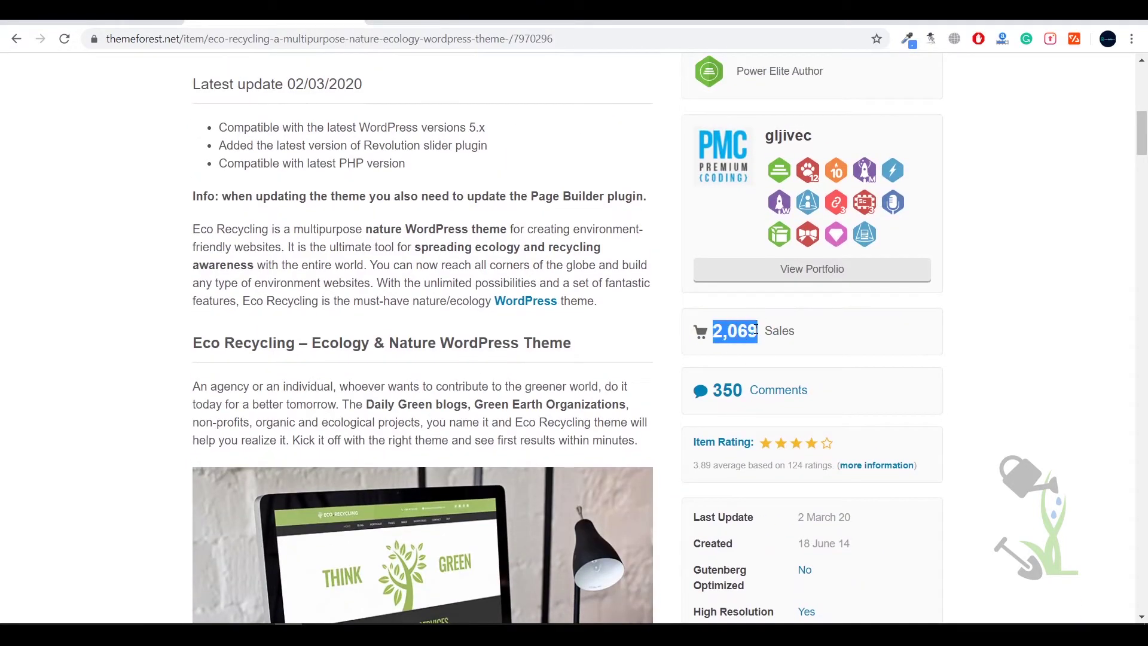
Note the 2,069 sales figure and launch the Eco Recycling live preview
drag(712, 331, 765, 331)
scroll(765, 330, down, 2)
scroll(765, 330, down, 6)
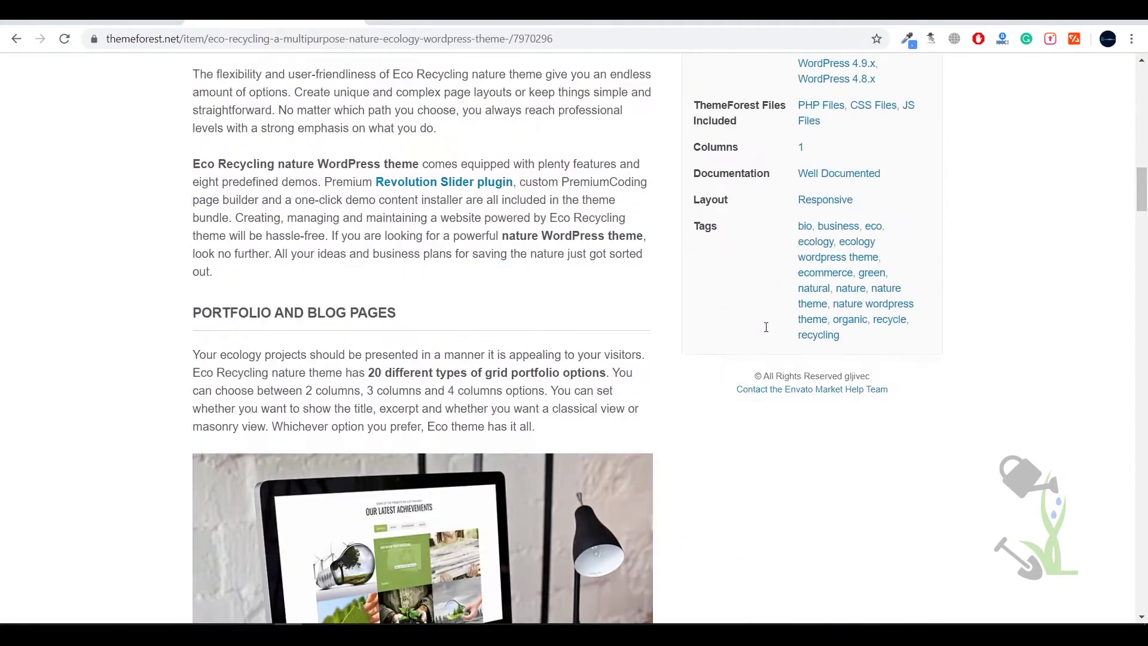
scroll(763, 331, down, 6)
scroll(767, 332, up, 3)
scroll(766, 332, up, 5)
scroll(766, 329, up, 5)
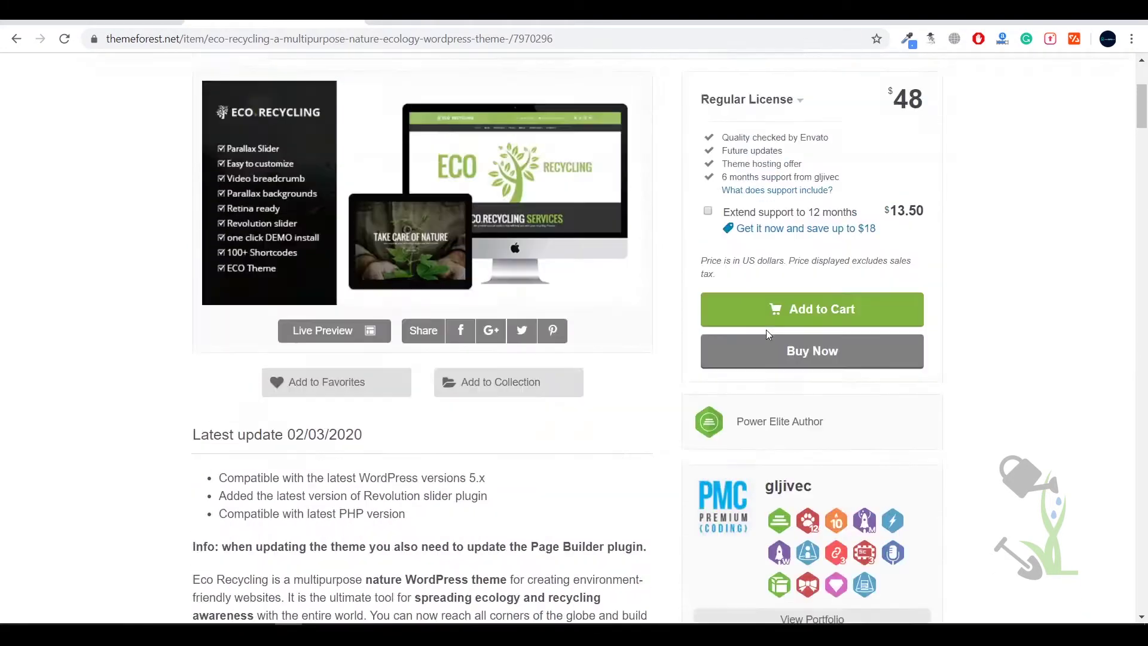
scroll(767, 329, up, 3)
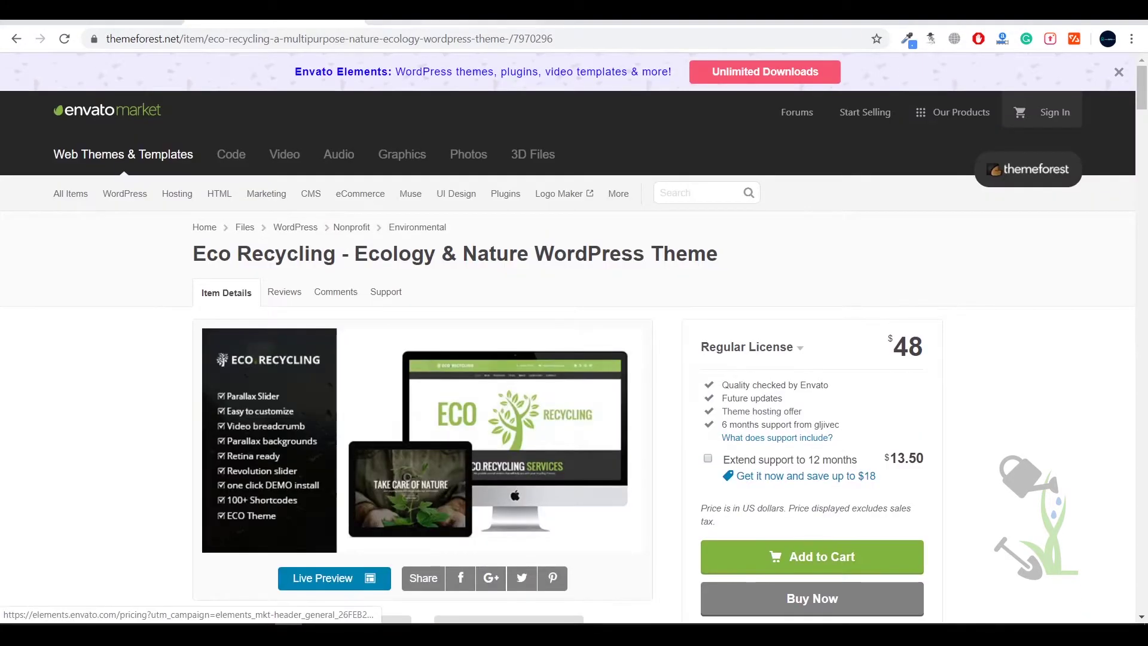
click(324, 577)
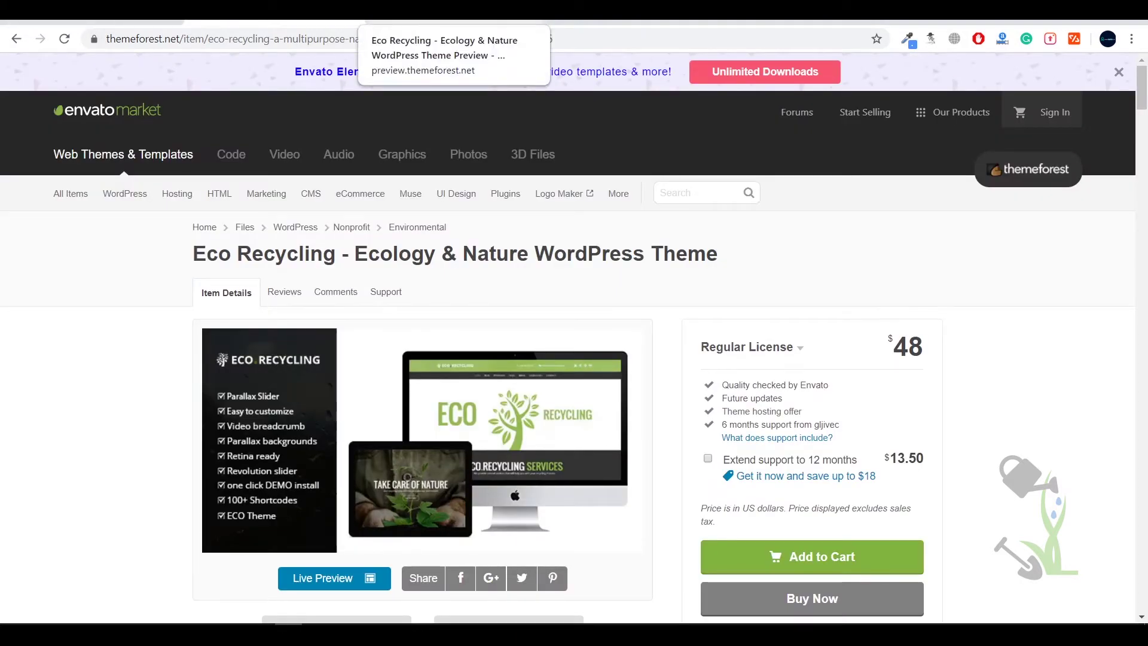
click(453, 12)
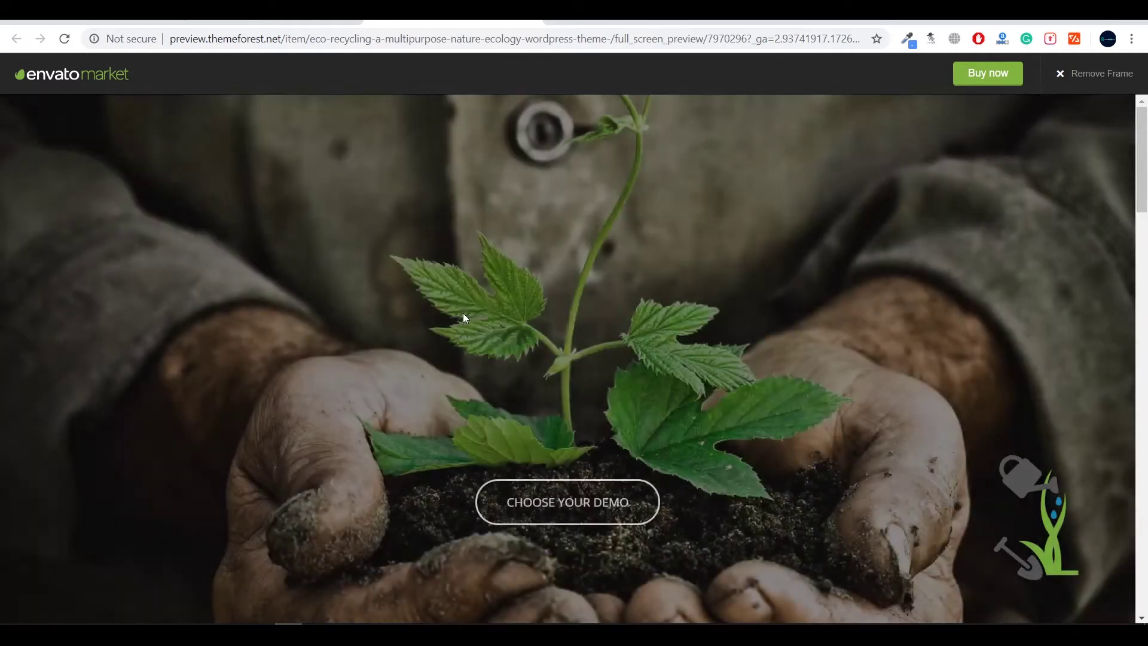
scroll(463, 313, down, 3)
scroll(616, 315, down, 4)
scroll(584, 295, down, 4)
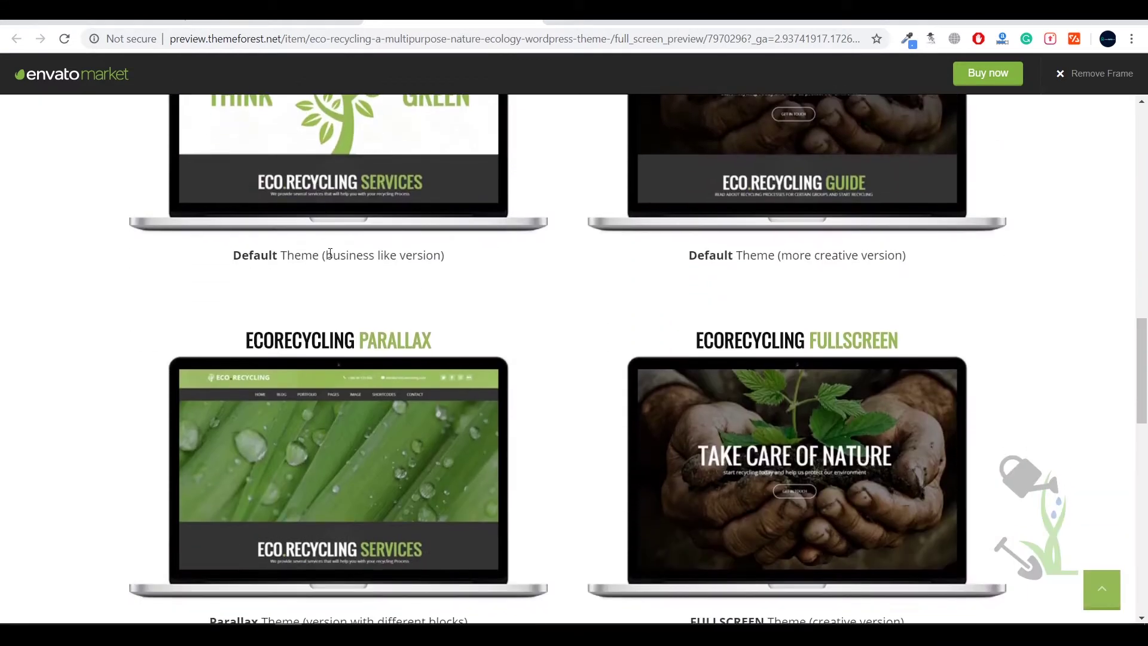
scroll(341, 314, up, 3)
click(351, 385)
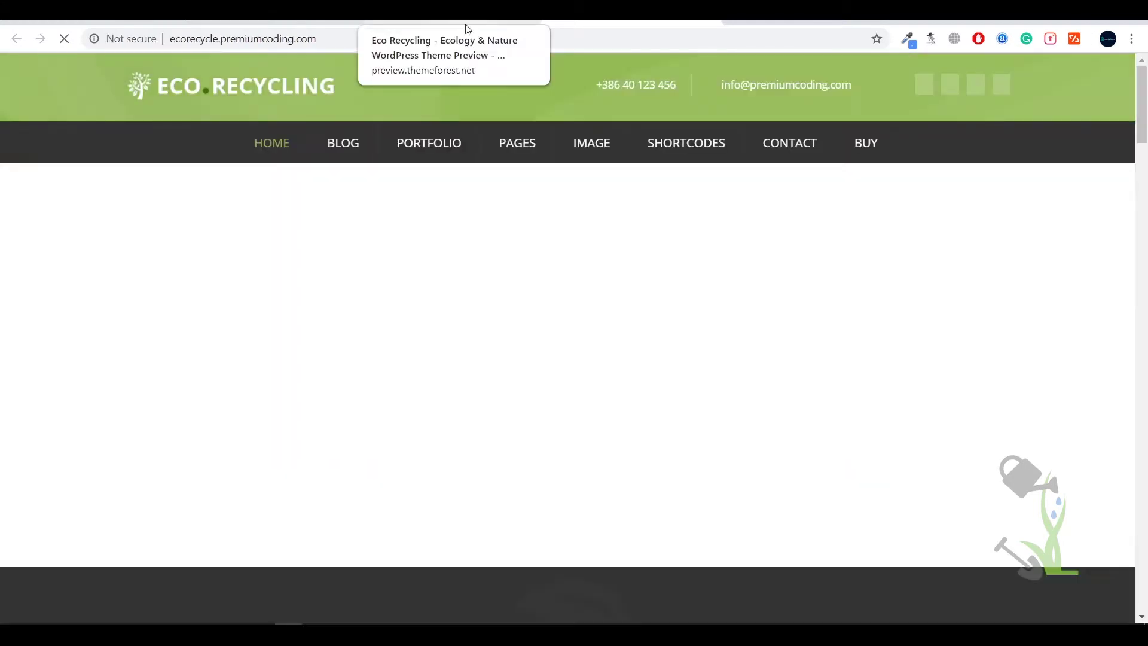
scroll(749, 172, down, 10)
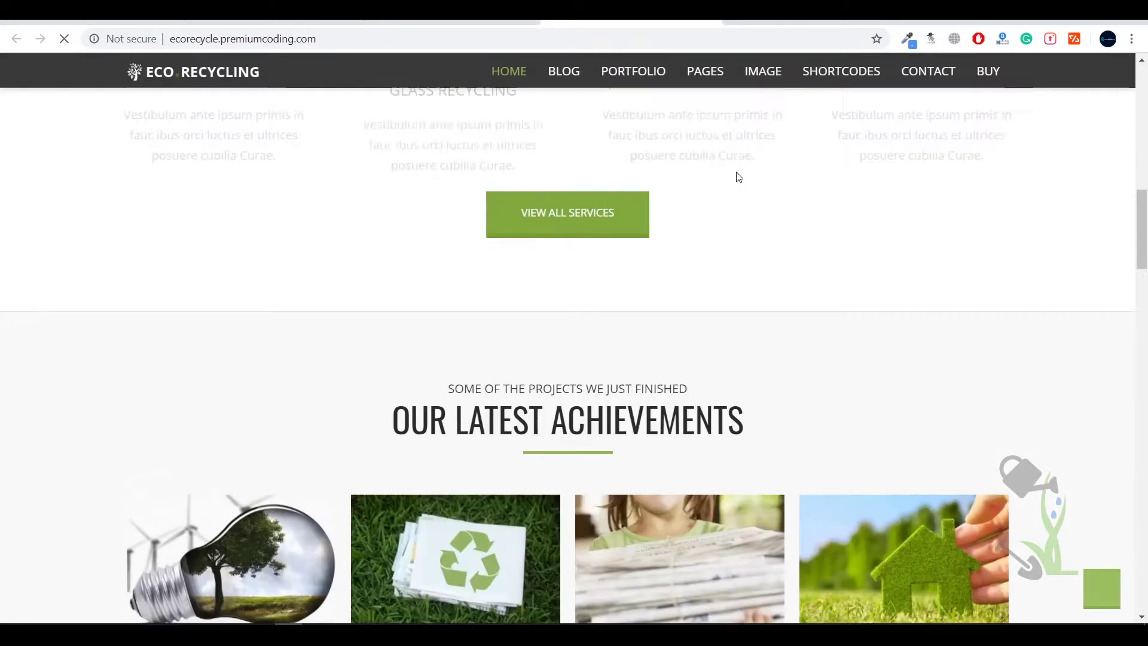
scroll(738, 177, down, 5)
scroll(651, 170, down, 5)
scroll(602, 180, down, 10)
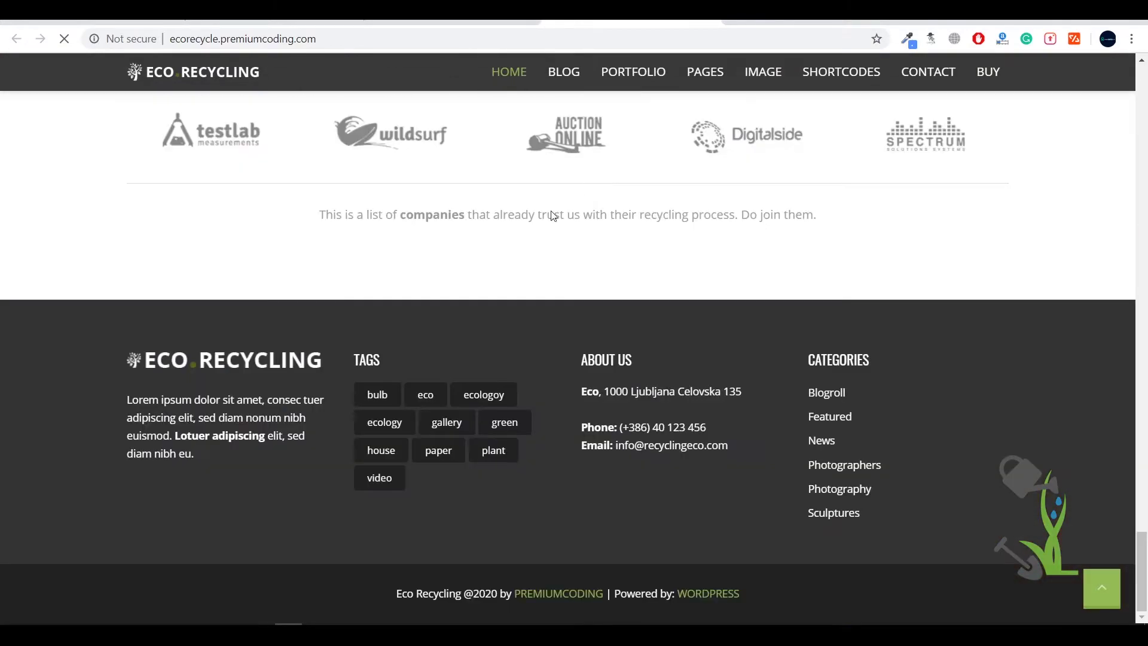
scroll(569, 260, up, 10)
scroll(582, 244, up, 5)
scroll(581, 243, up, 5)
scroll(582, 248, up, 5)
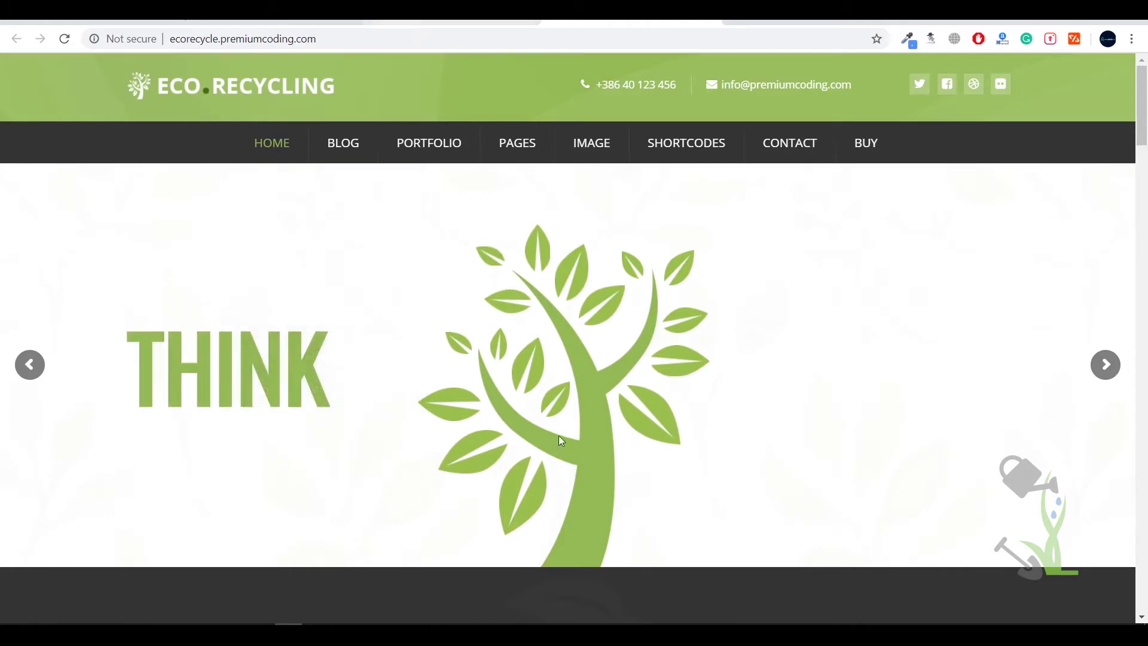
scroll(447, 308, down, 8)
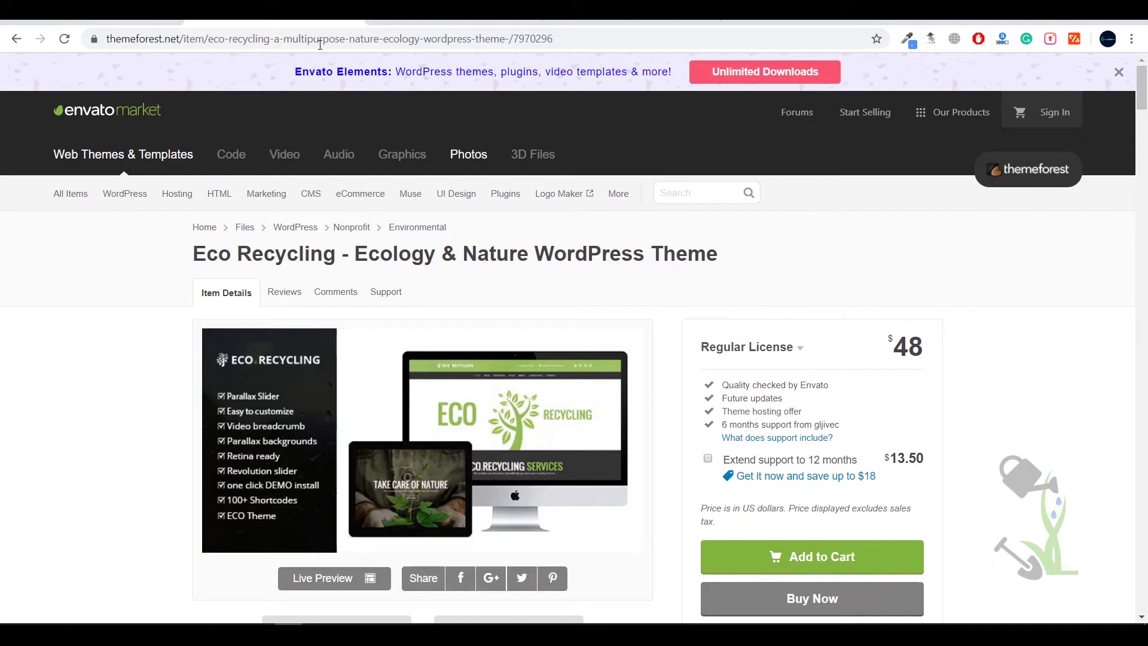
Load demo.hot-star.in in a new tab and glance over the Hello world! post
click(560, 20)
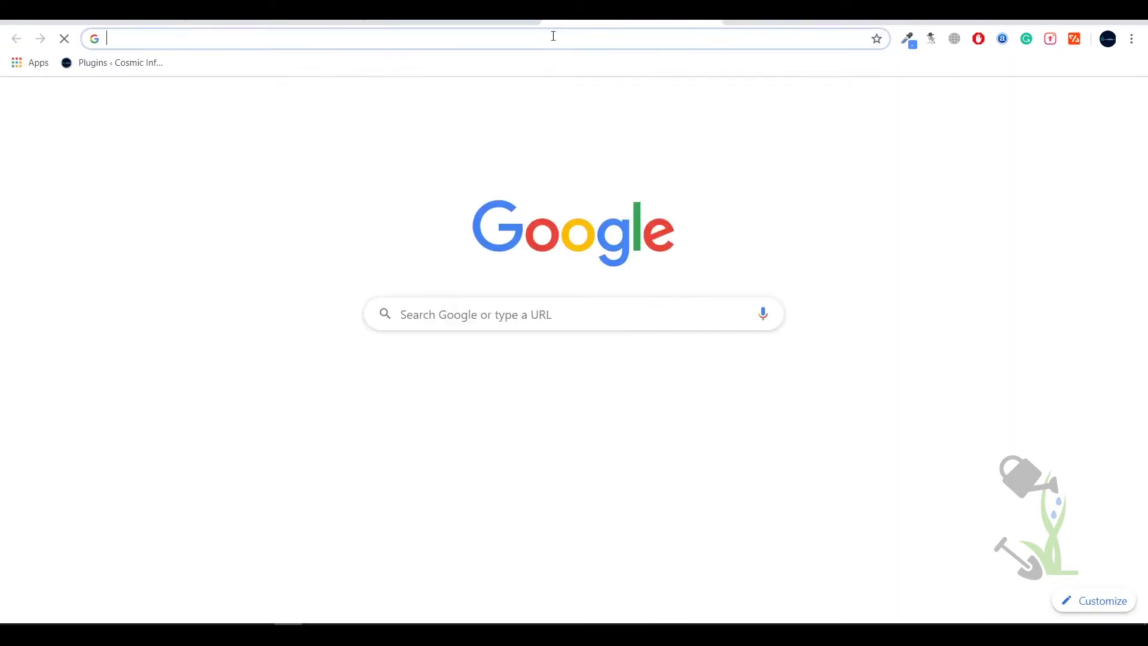
text(de)
key(Return)
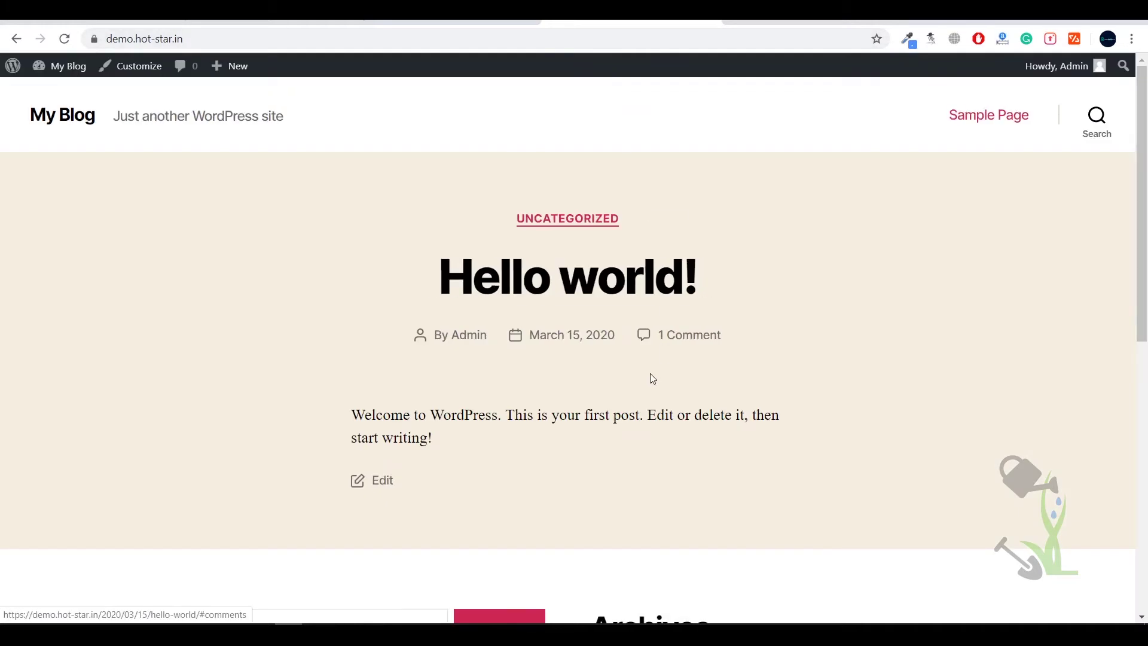
triple_click(407, 437)
click(252, 251)
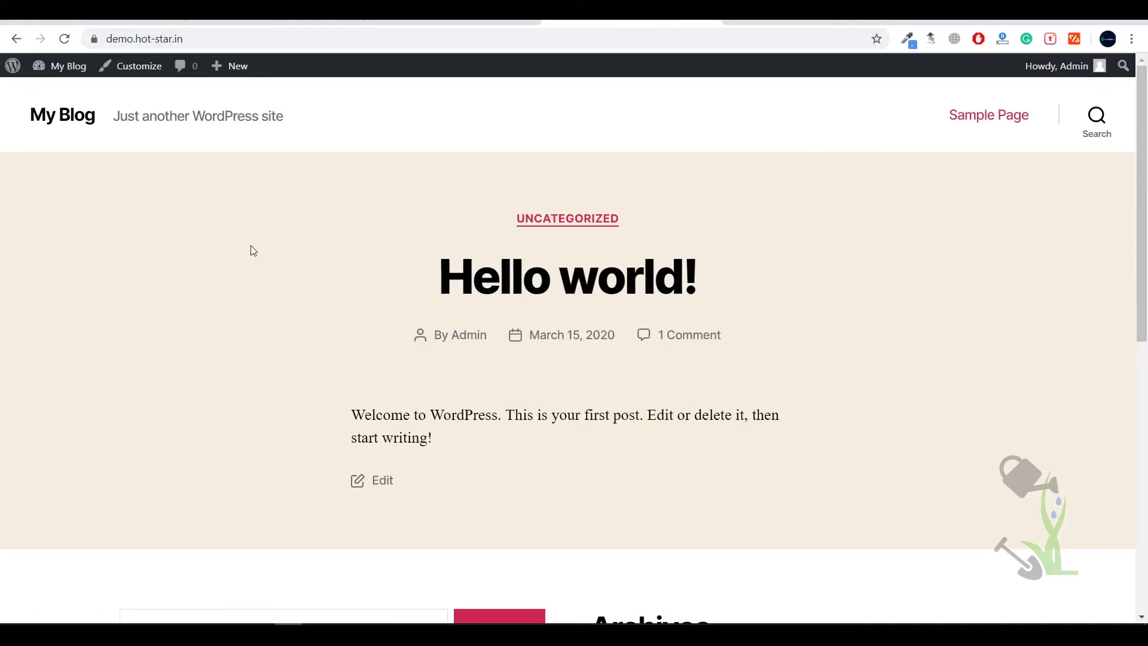
Navigate to the site's /wp-admin/ address to reach the admin Dashboard
click(251, 39)
text(/wp-admin/)
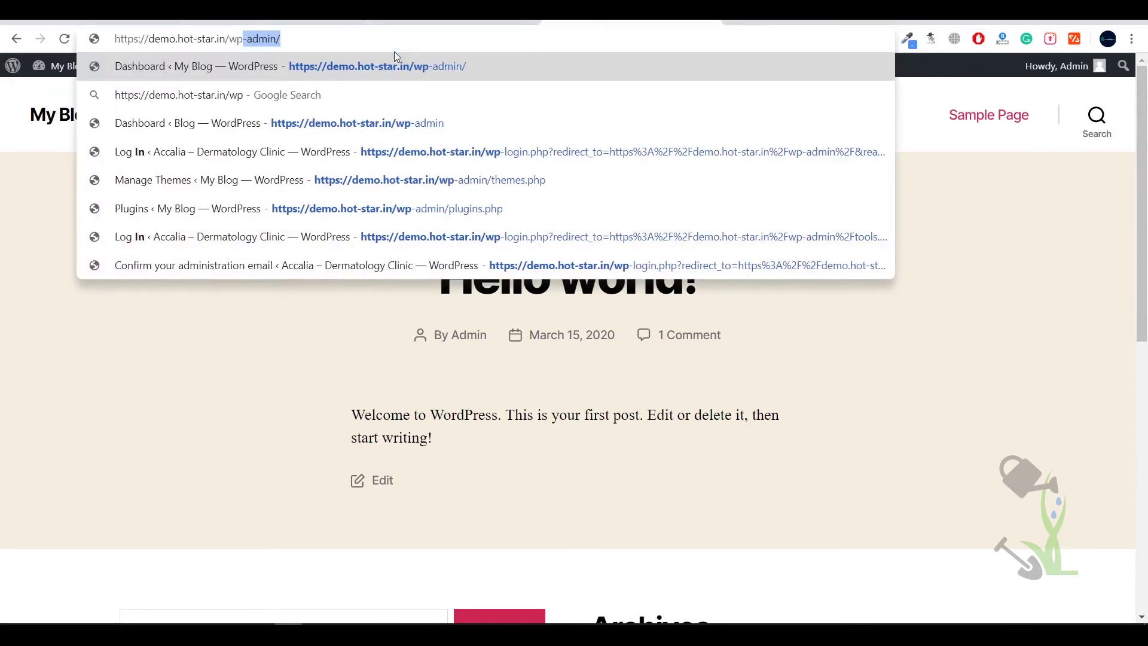
key(Return)
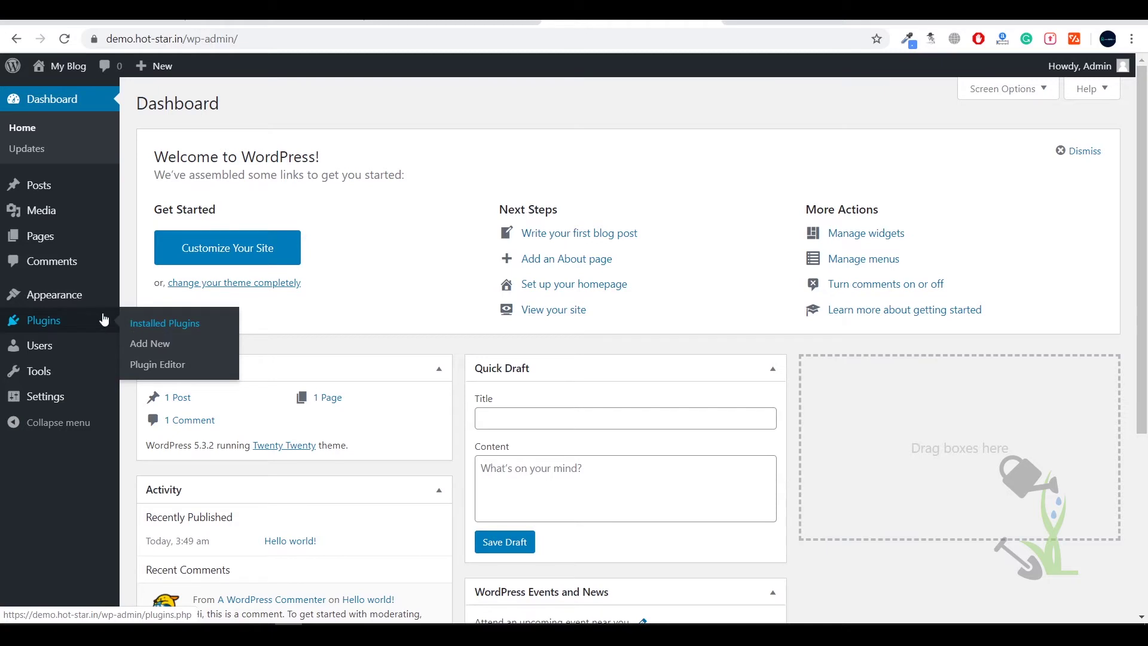
mouse_move(54, 295)
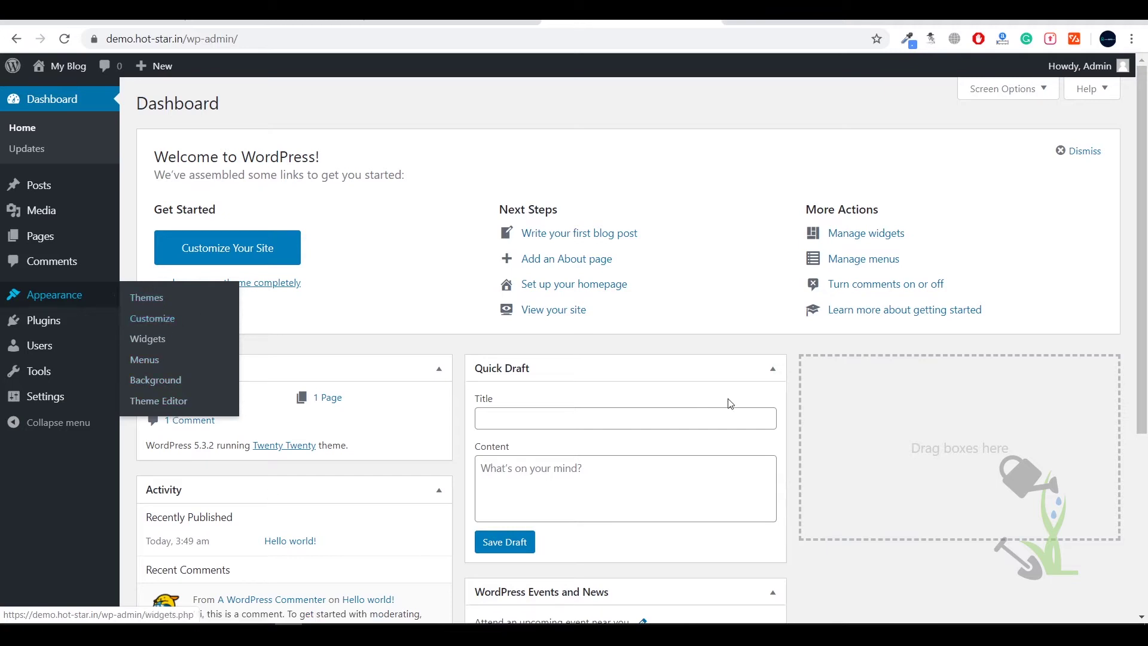
Go to Appearance > Themes > Add New and browse the popular themes
click(144, 297)
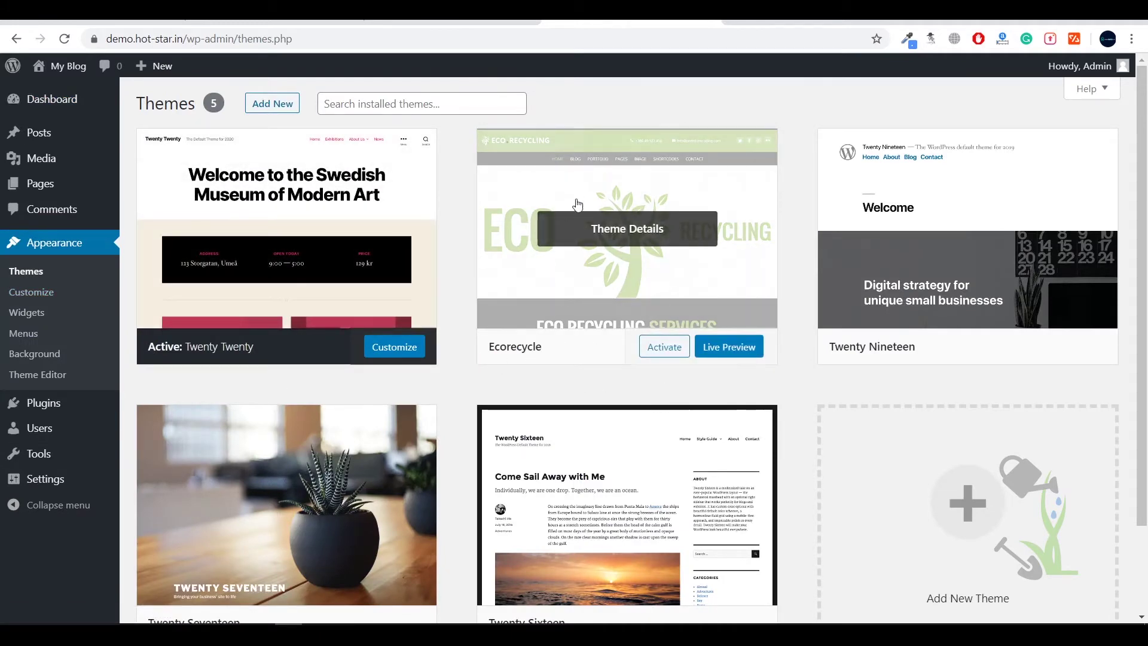
click(274, 104)
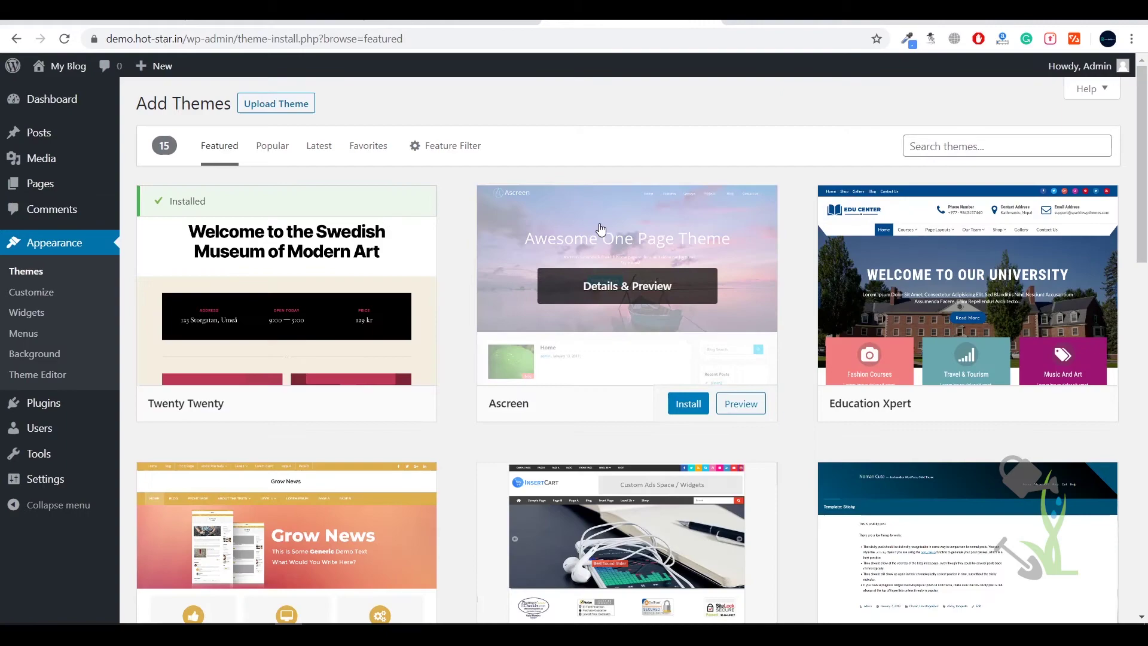
scroll(601, 229, down, 3)
scroll(539, 215, up, 3)
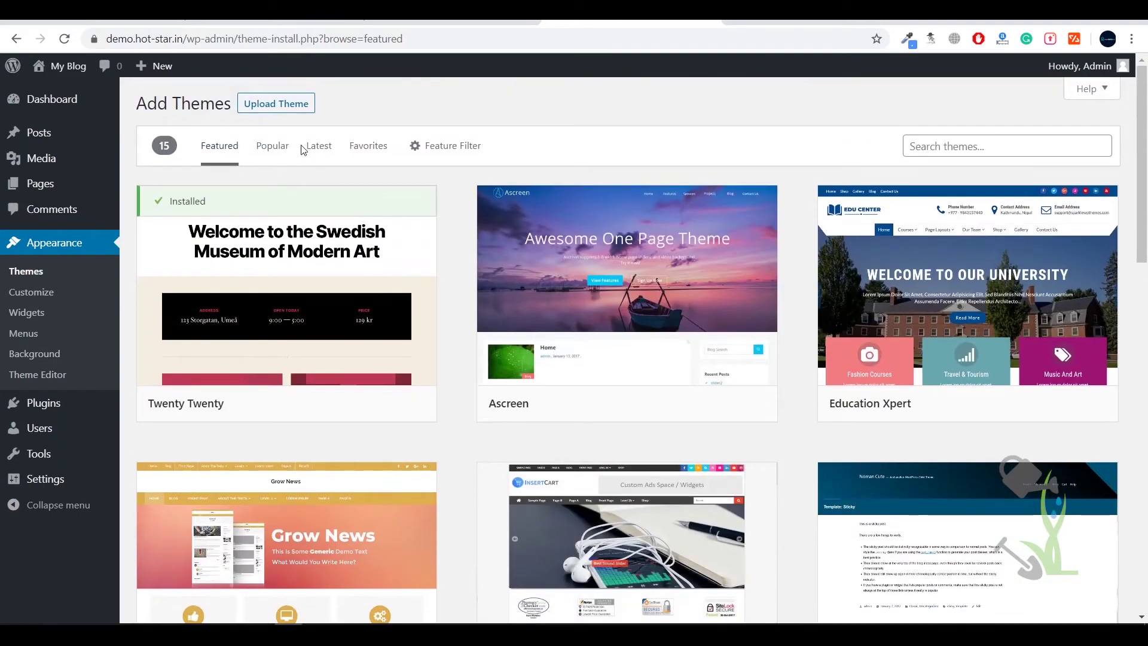
click(280, 147)
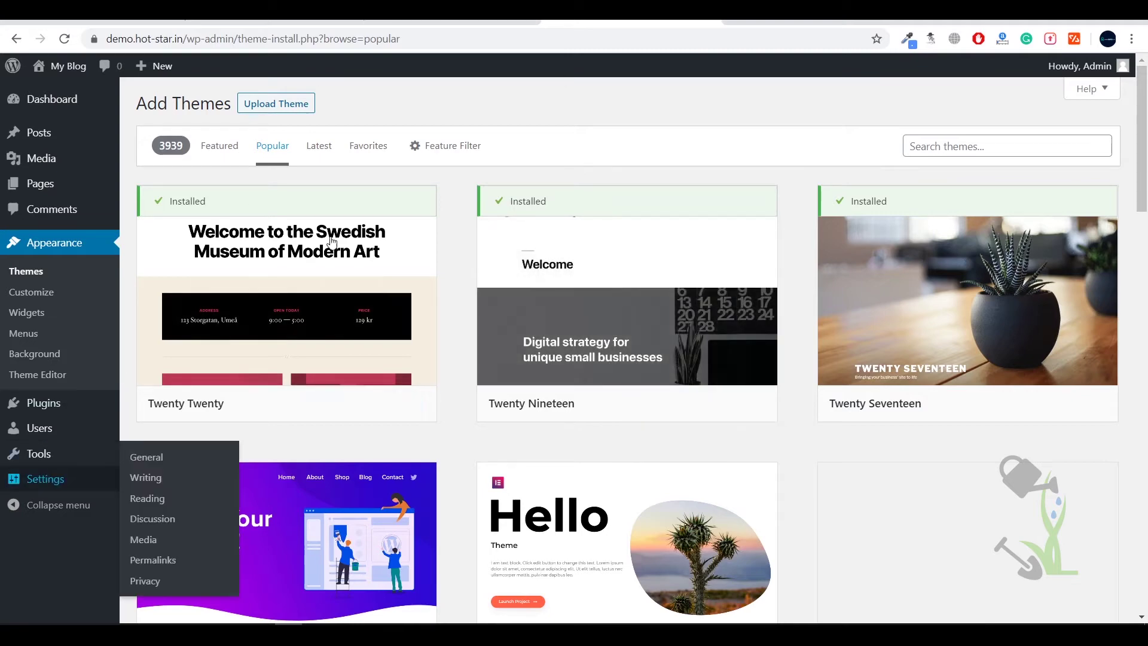
Upload and install ecorecycle.zip, then activate the Ecorecycle theme
click(289, 102)
click(520, 236)
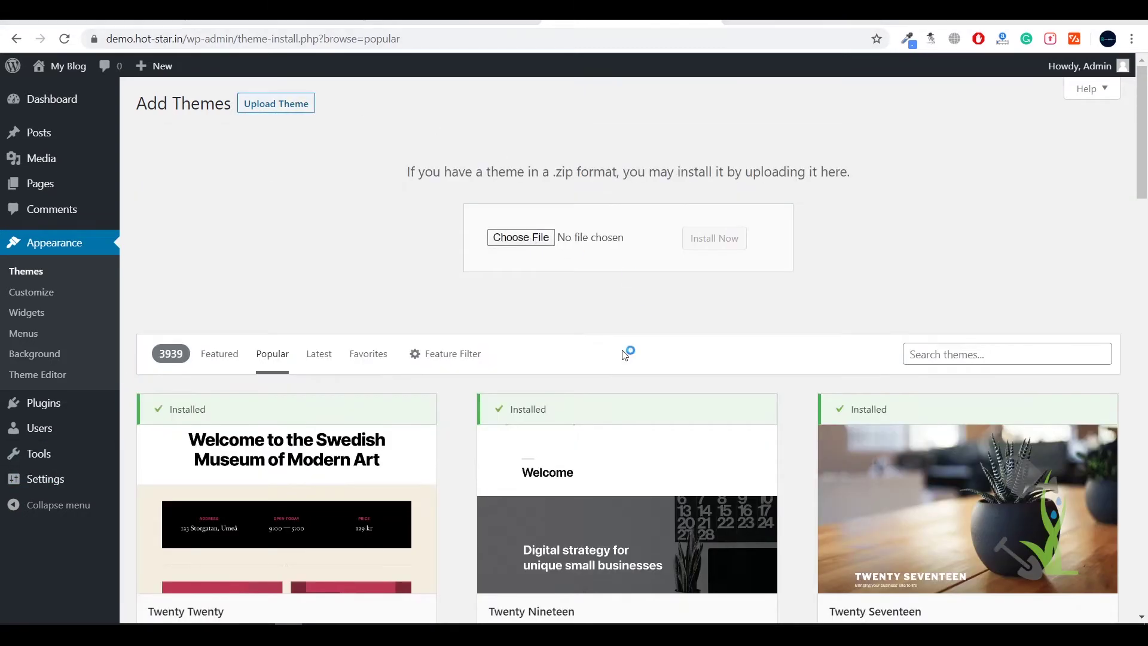
click(364, 213)
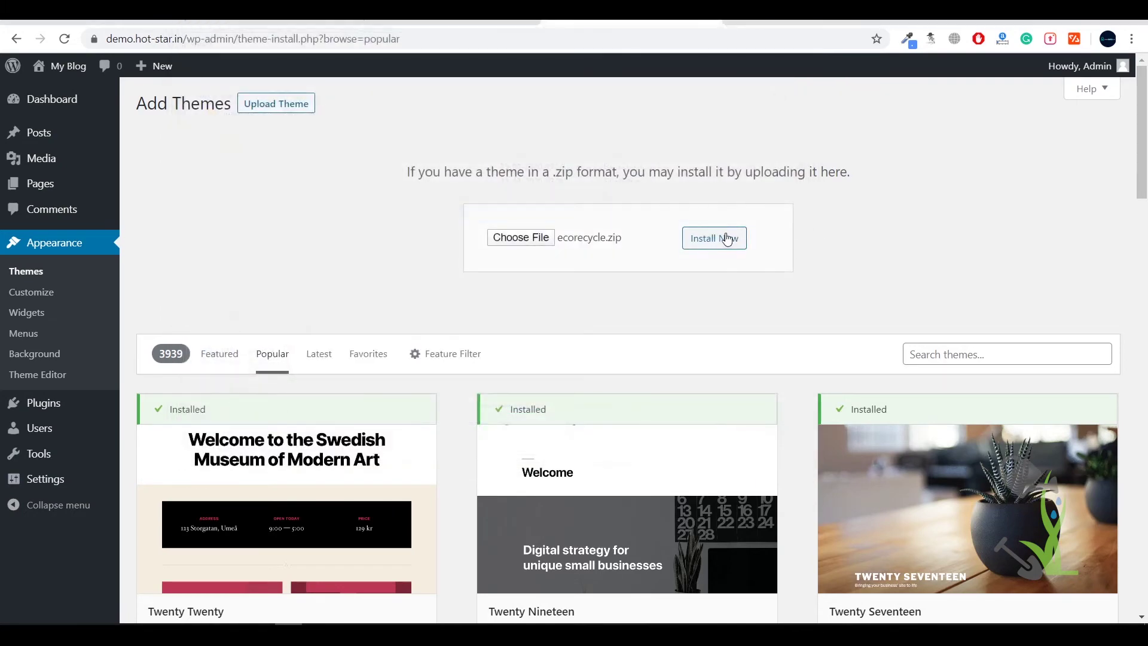
click(715, 237)
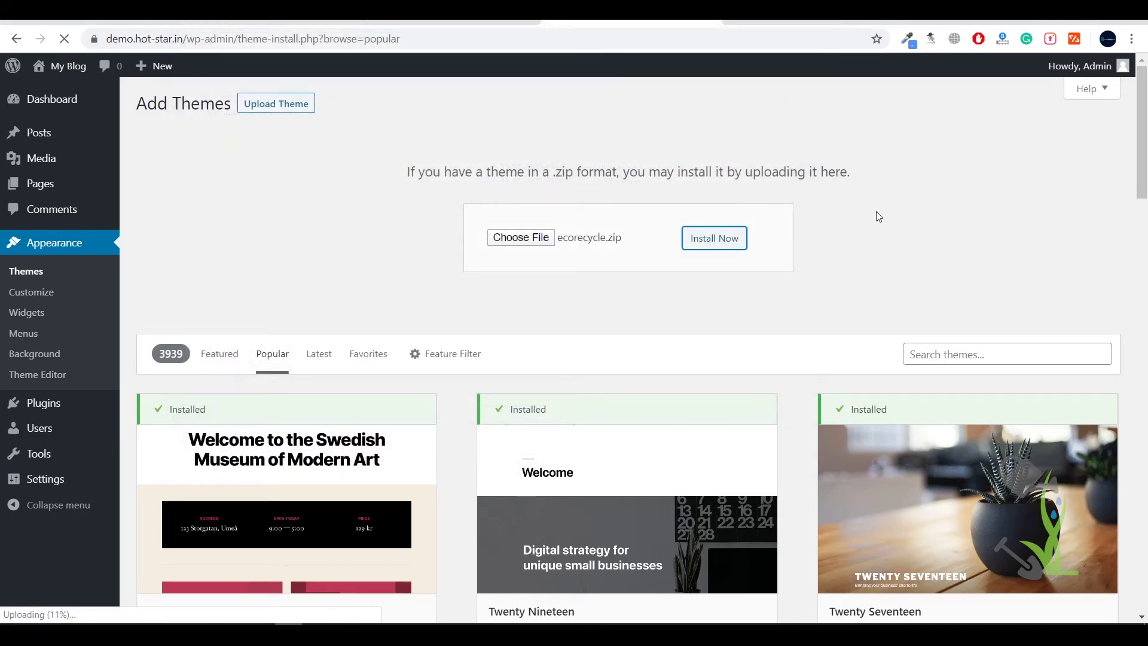
click(43, 273)
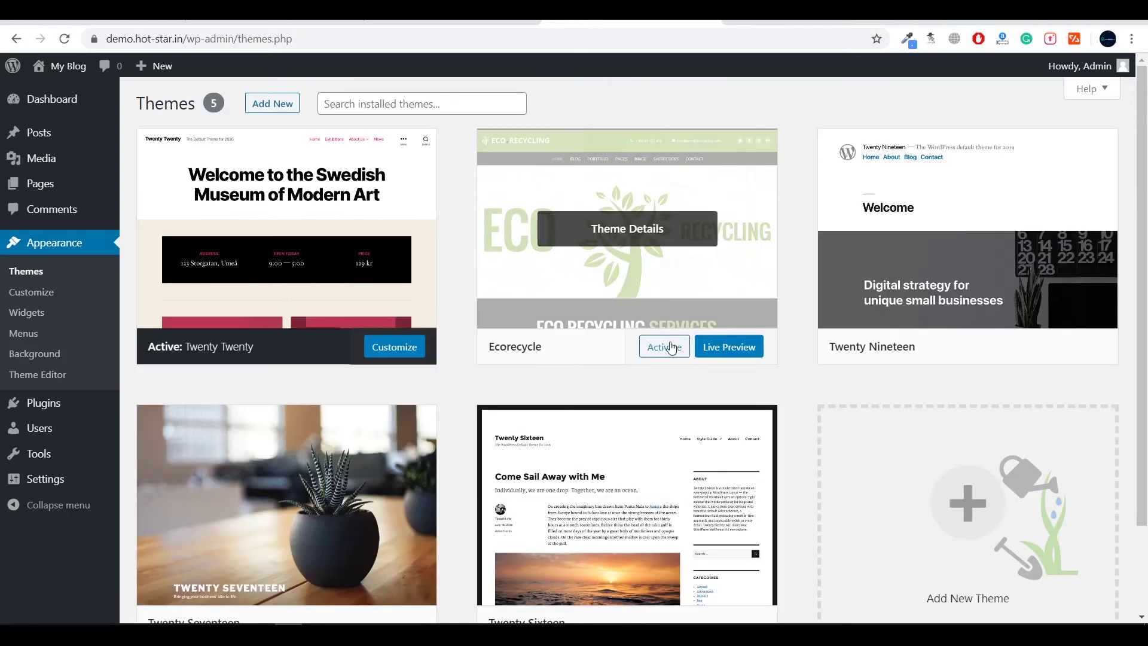
click(668, 347)
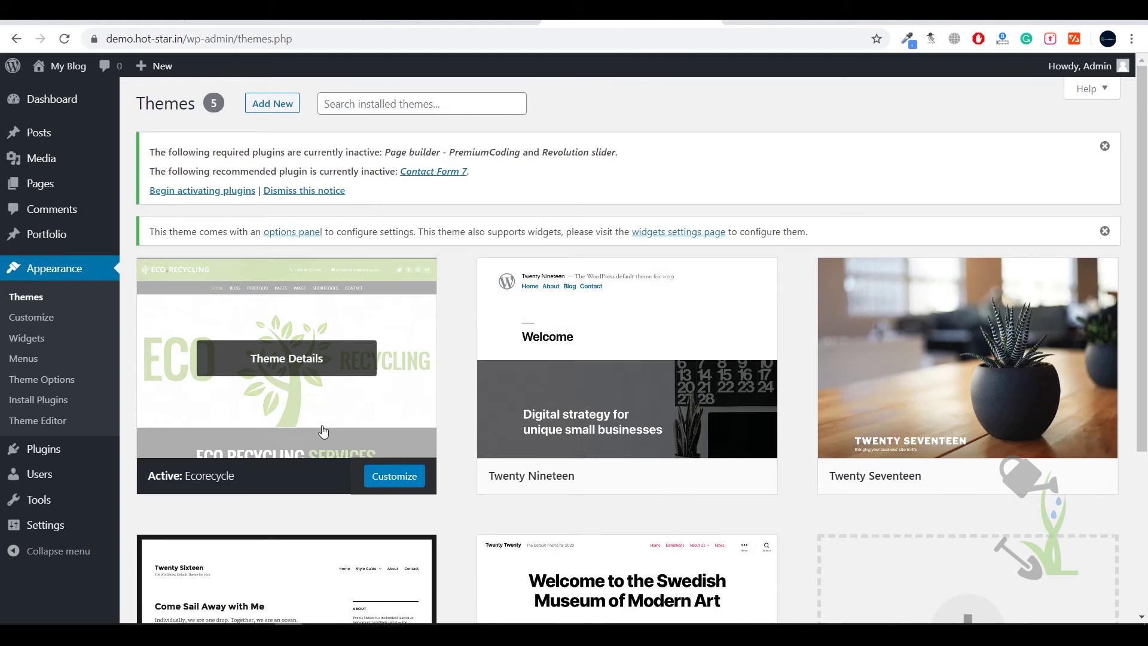
click(56, 69)
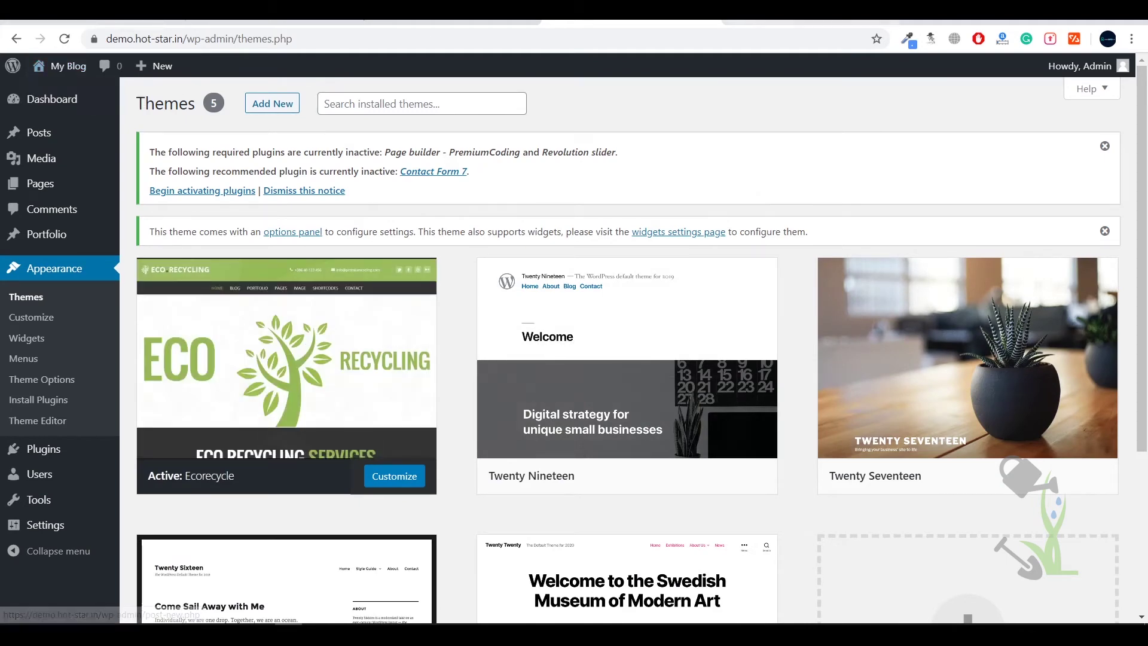
scroll(290, 414, down, 2)
scroll(289, 412, up, 2)
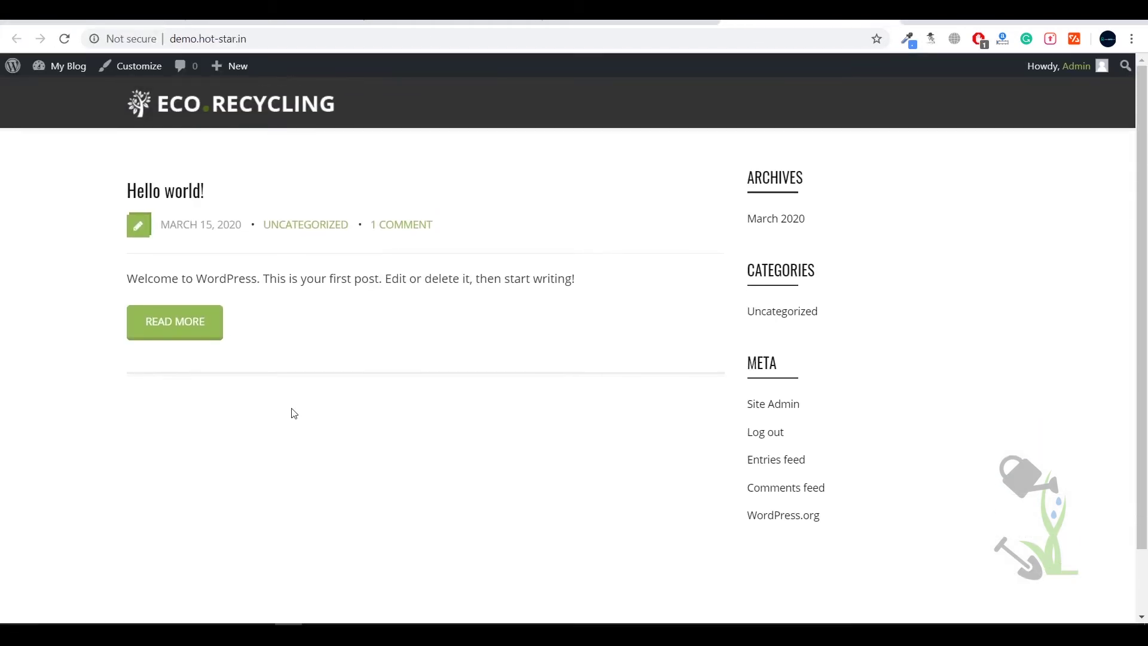
scroll(366, 410, down, 2)
scroll(366, 410, up, 2)
scroll(568, 381, down, 2)
scroll(568, 381, up, 2)
scroll(649, 541, down, 2)
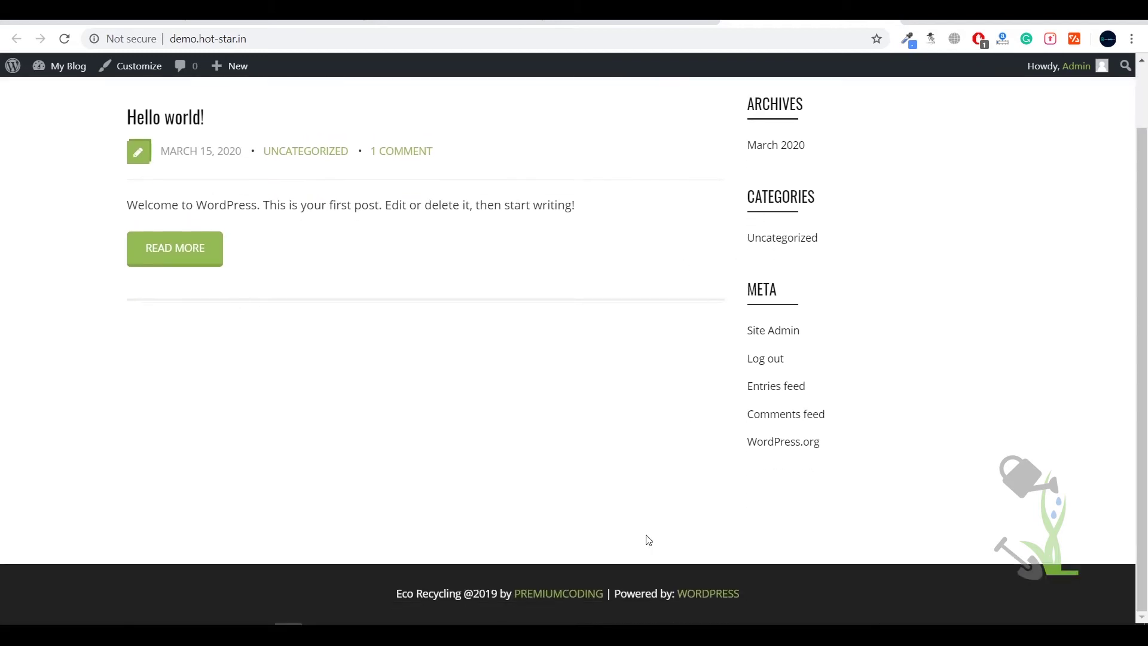
click(631, 21)
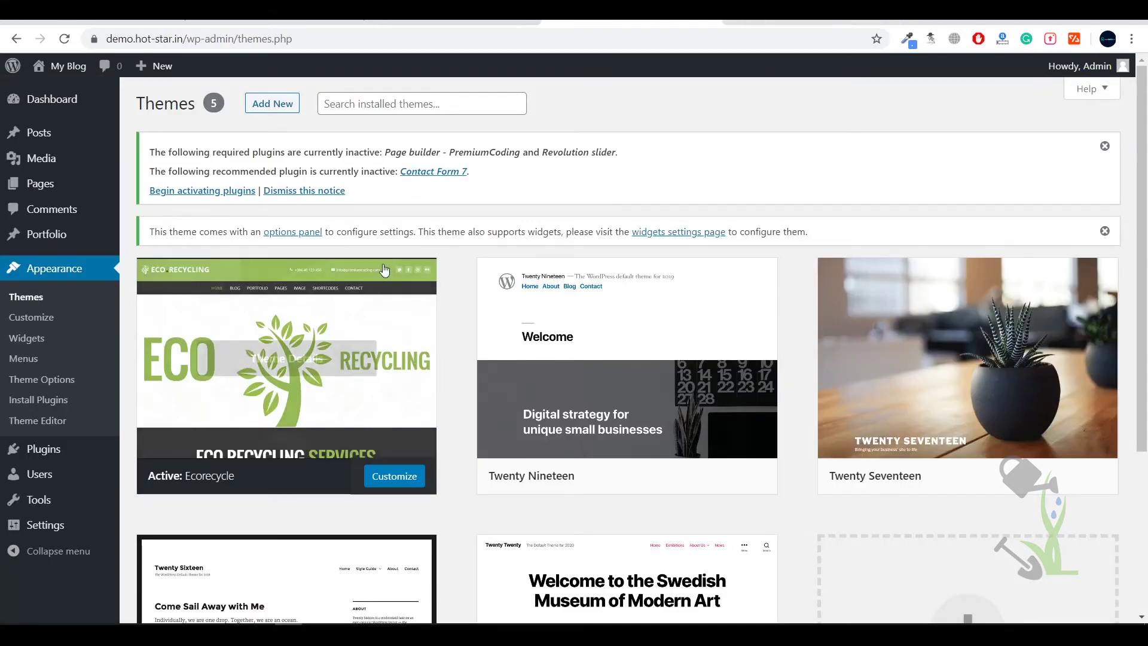
mouse_move(143, 150)
mouse_down()
mouse_move(365, 187)
mouse_move(170, 150)
mouse_up()
click(170, 151)
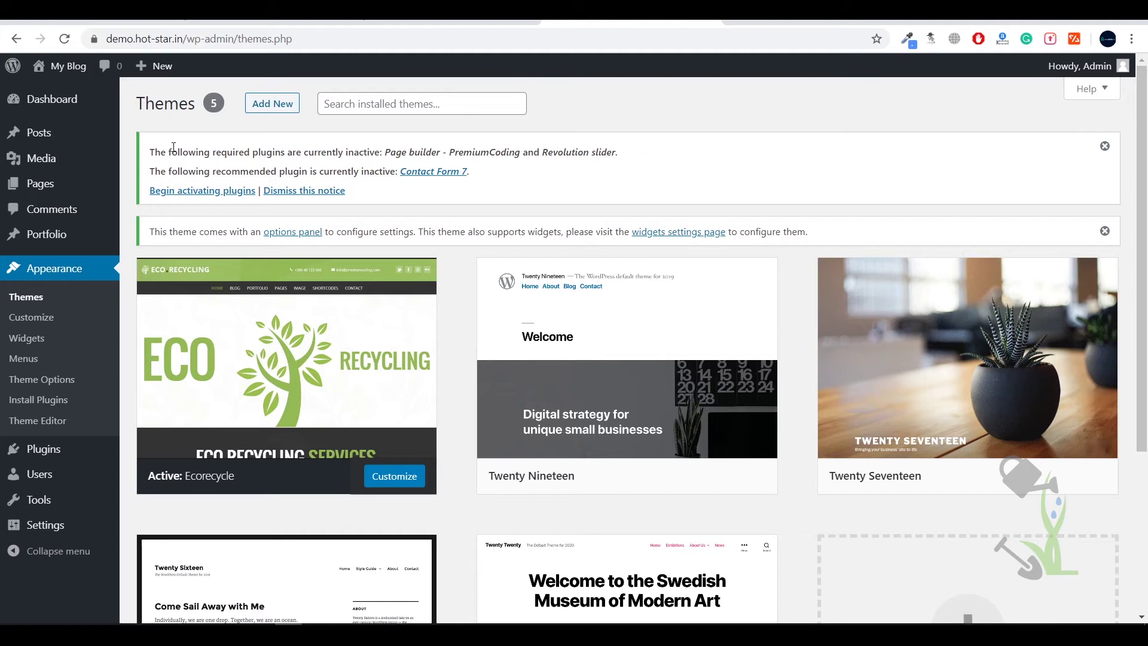
Begin activating required plugins, select them all, then switch to the Installed Plugins list
click(206, 192)
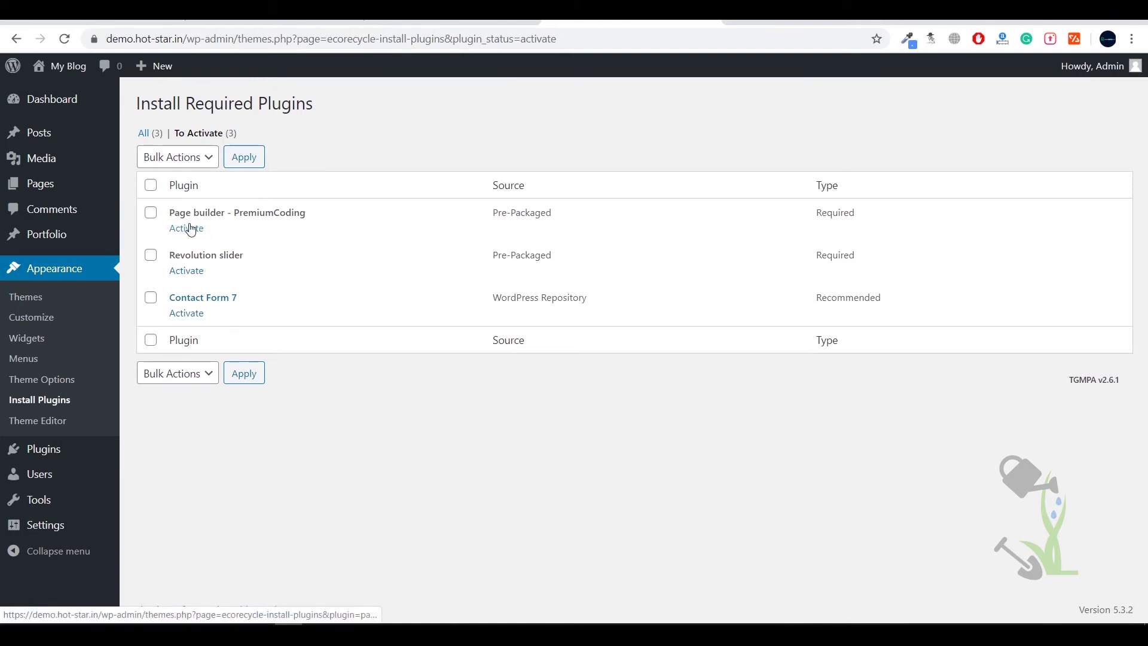
click(151, 185)
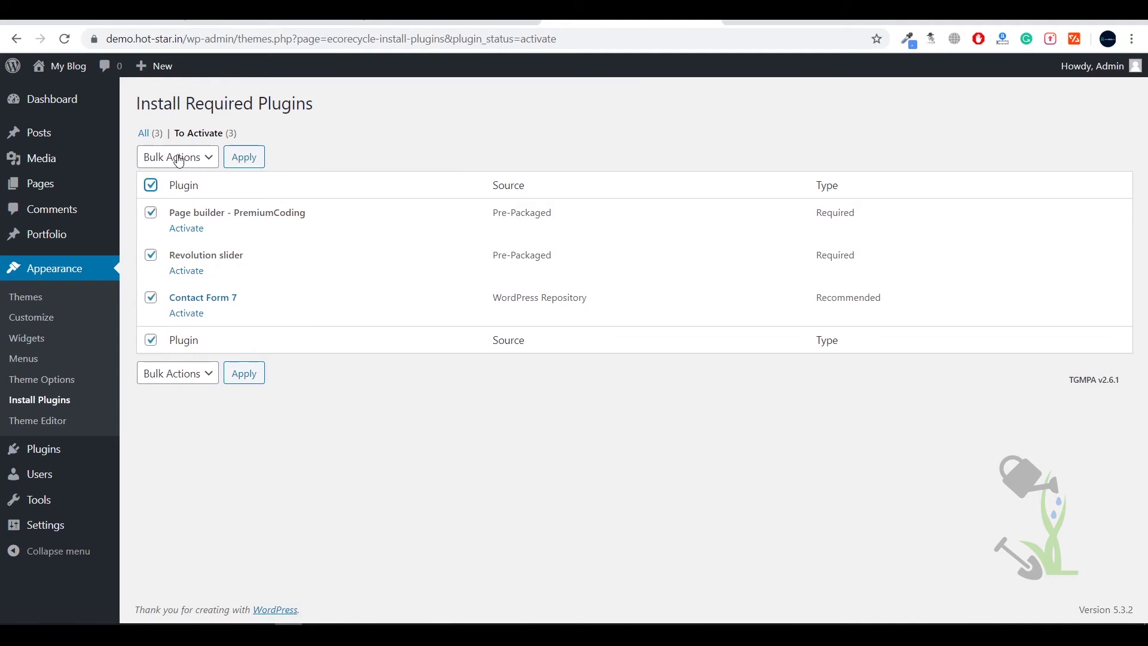
click(177, 157)
click(325, 194)
mouse_move(43, 449)
click(173, 452)
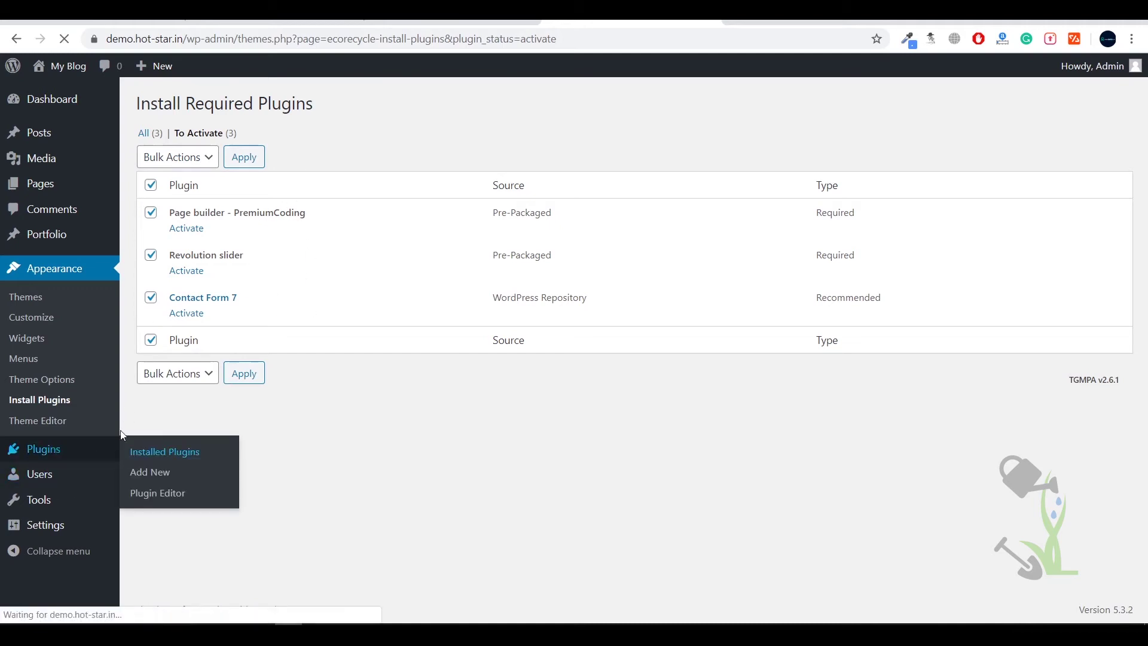
Bulk-activate all four installed plugins and go to PMC Import
click(154, 275)
click(160, 244)
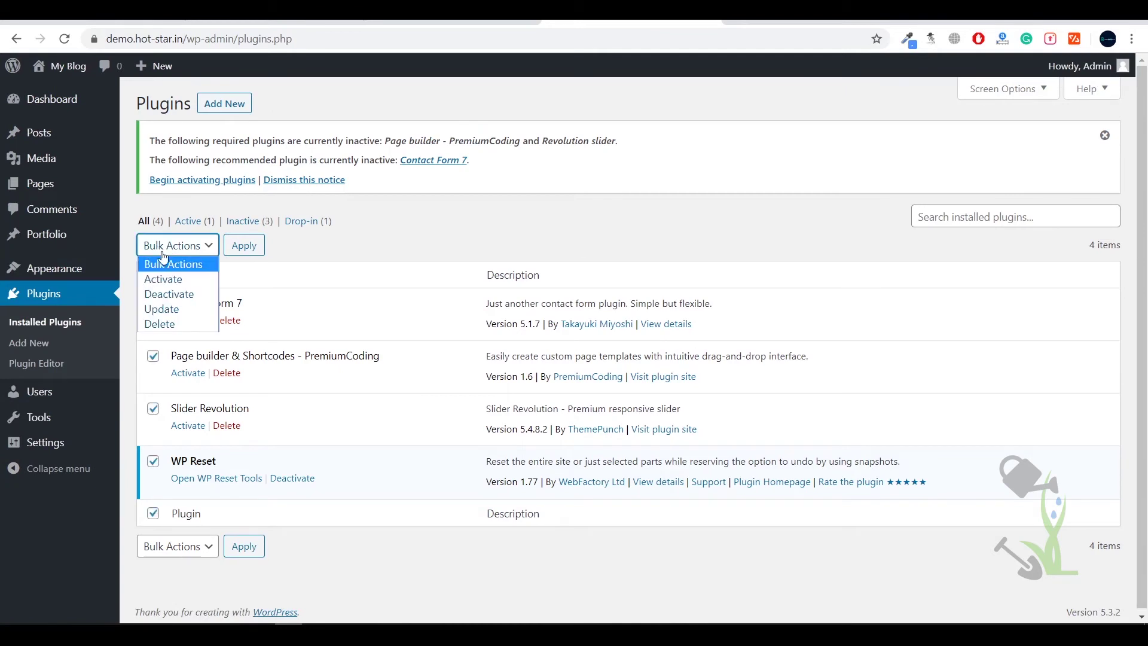
click(183, 279)
click(244, 255)
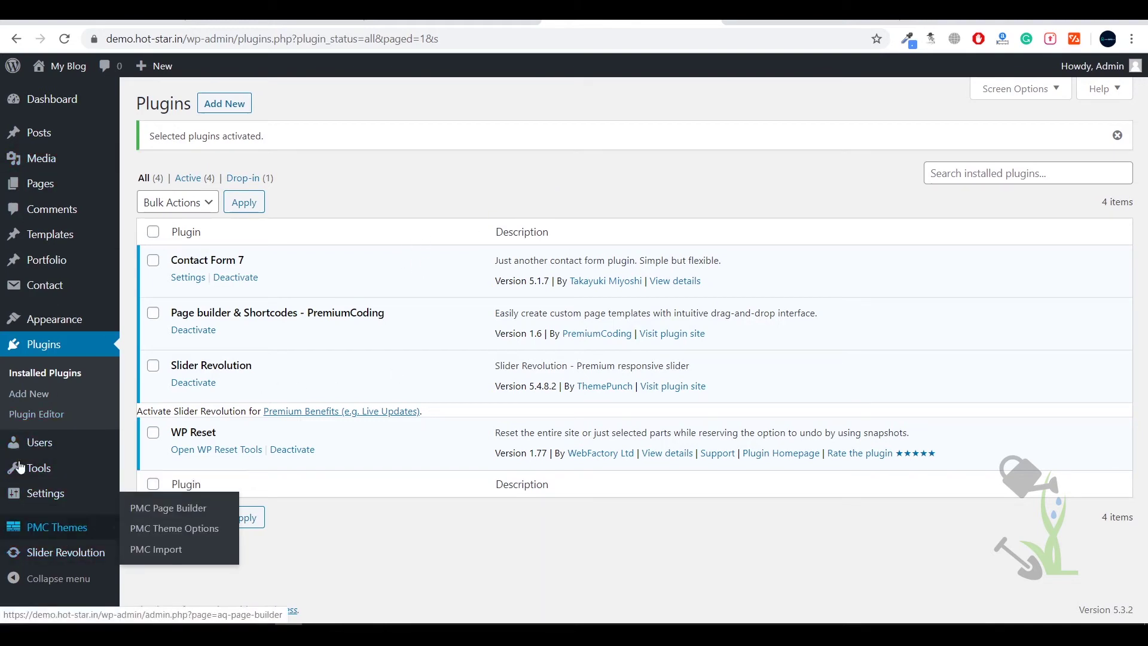
mouse_move(57, 528)
click(174, 552)
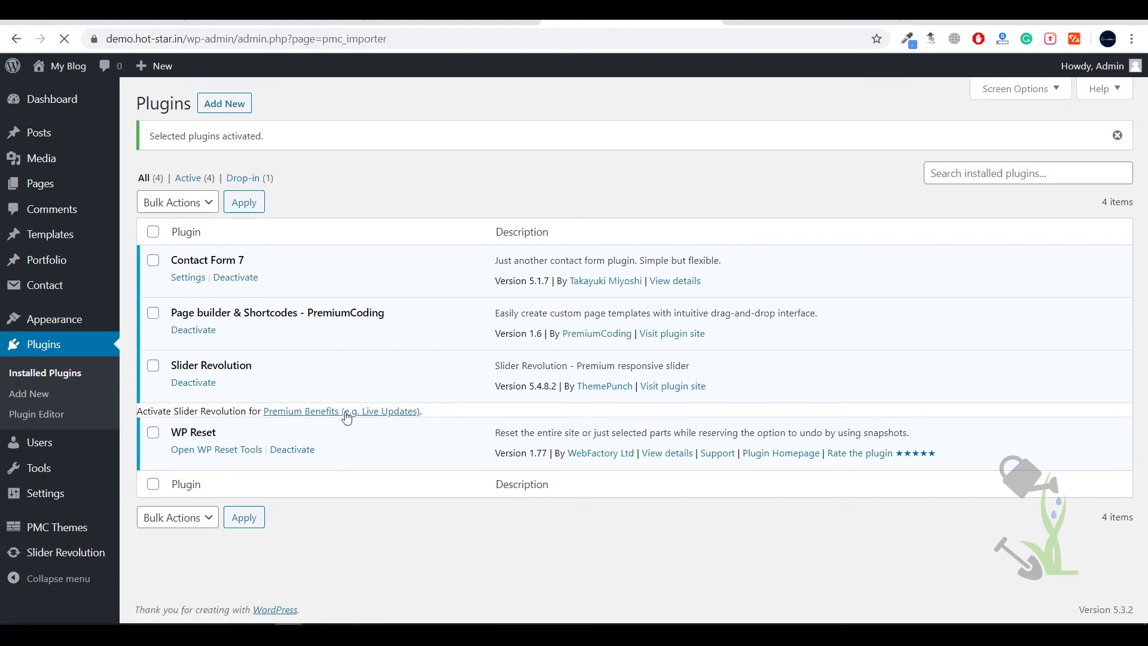
scroll(252, 376, down, 5)
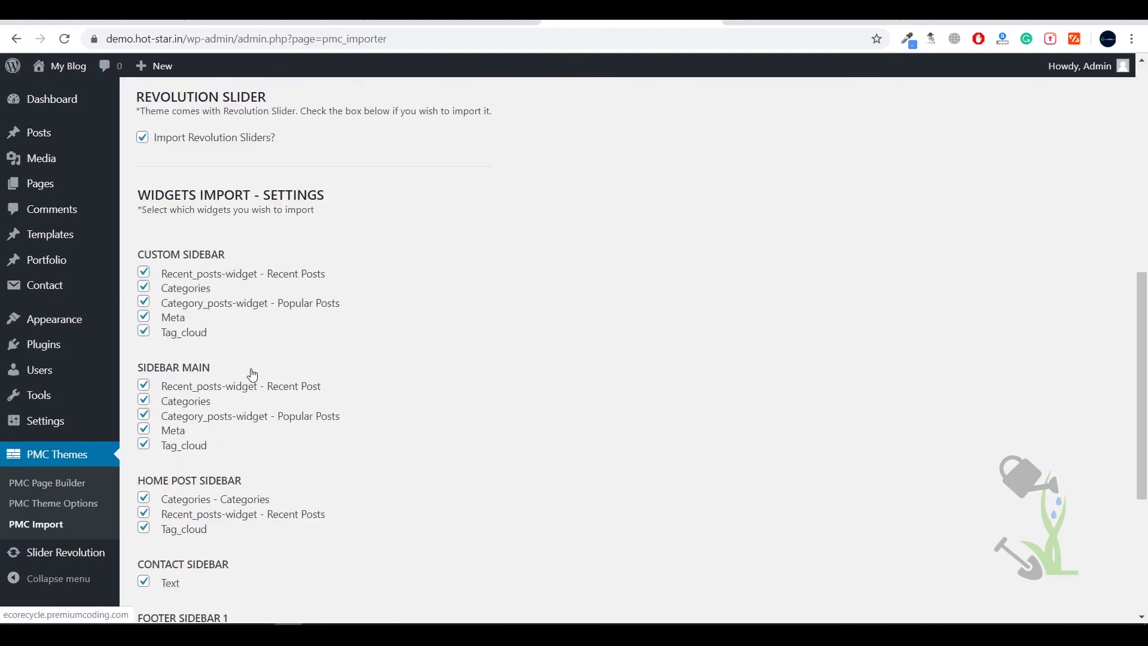
scroll(383, 364, down, 3)
scroll(305, 425, up, 6)
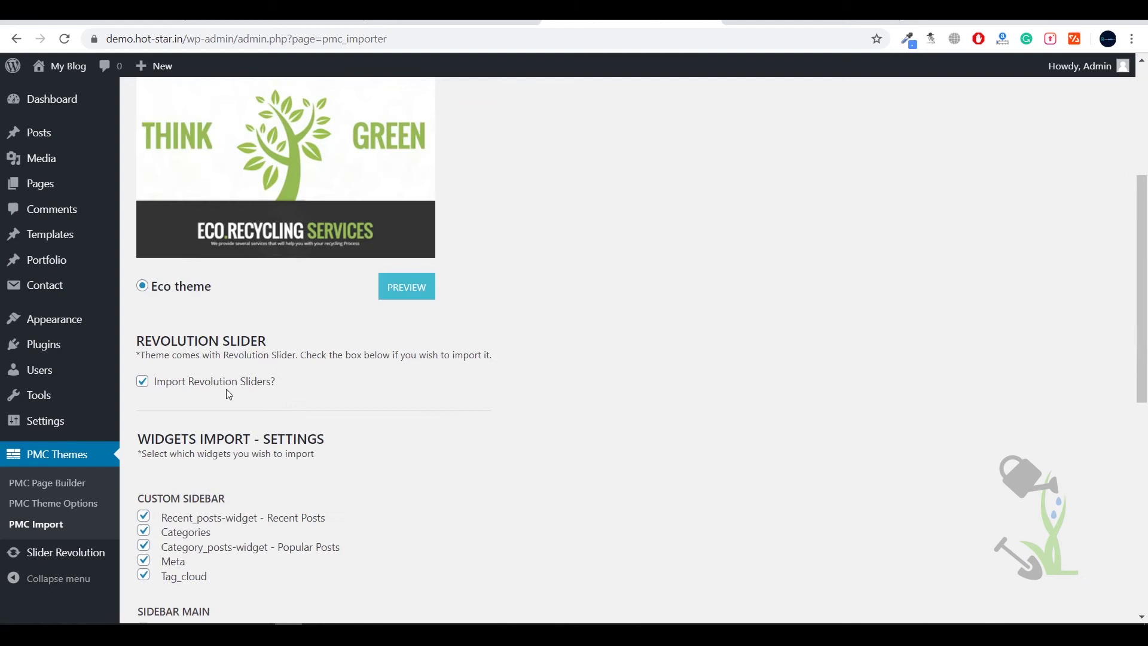
scroll(155, 363, down, 4)
scroll(195, 533, down, 2)
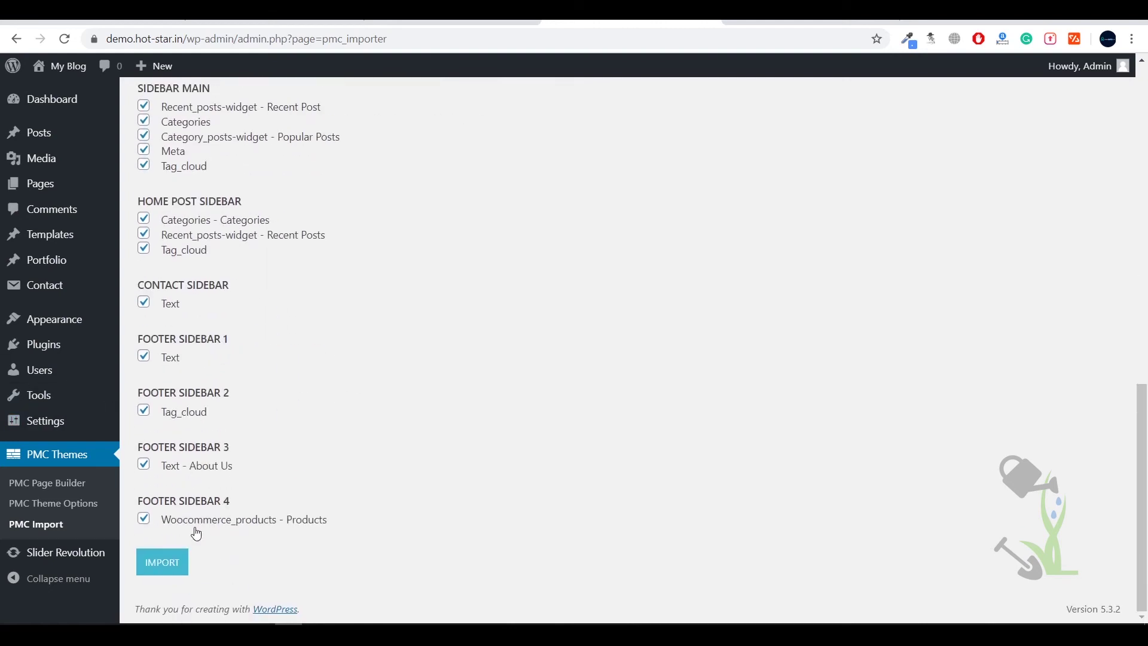
Run the Eco theme demo content, sliders and widgets import
click(171, 568)
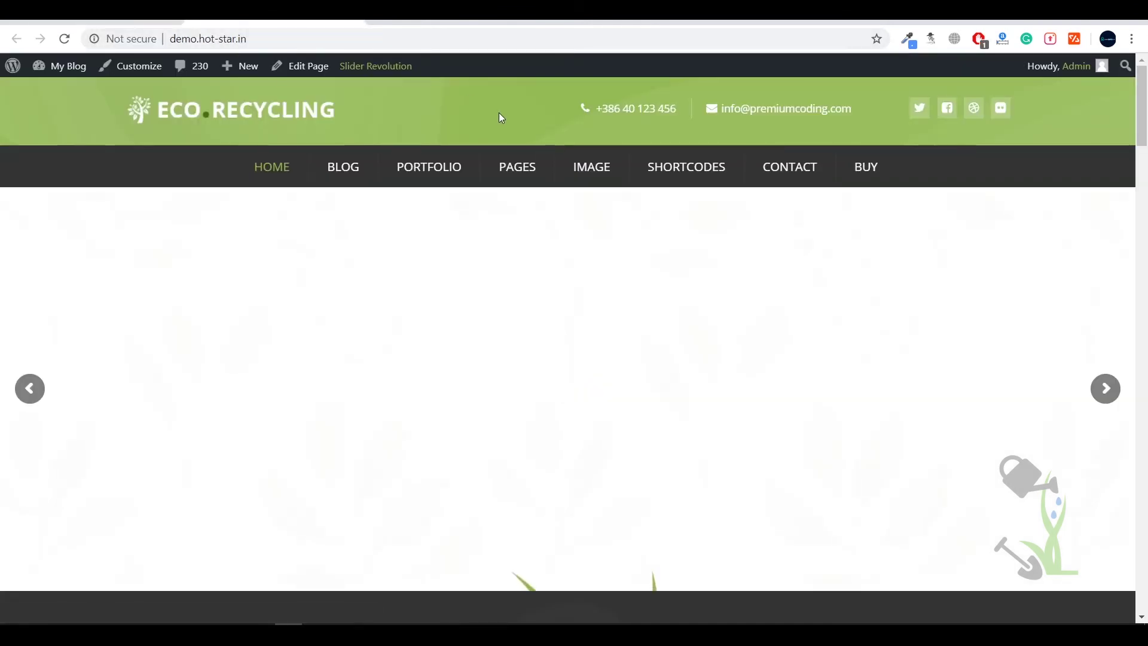
scroll(679, 305, down, 3)
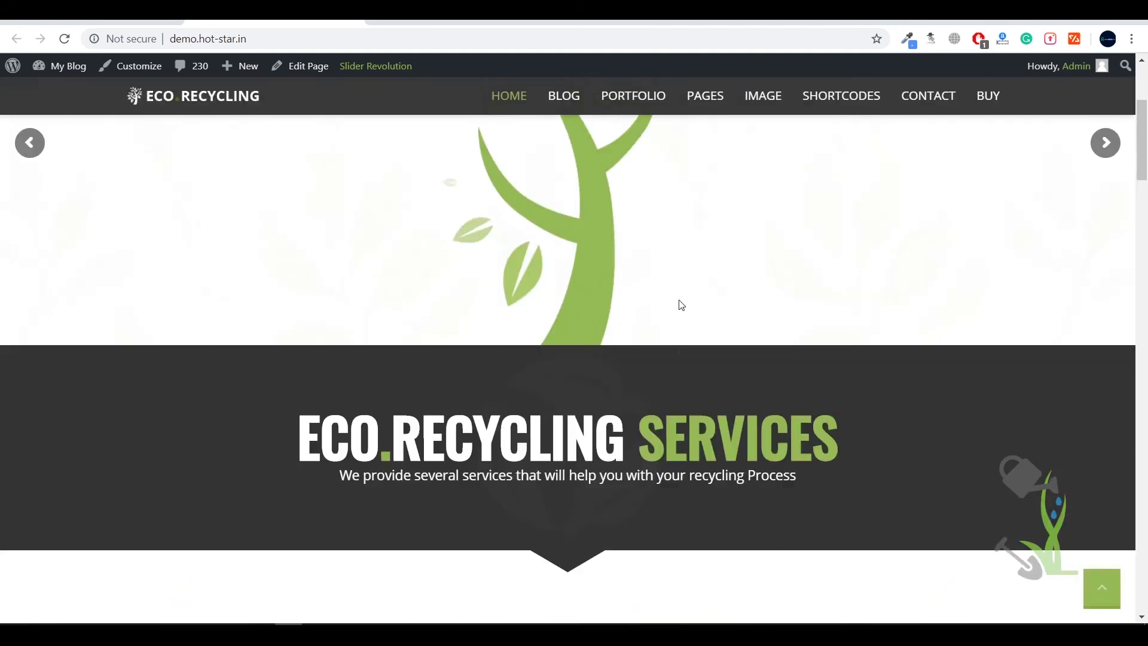
scroll(680, 306, up, 3)
Step through the home page slider, then visit the Blog News category page
click(1107, 388)
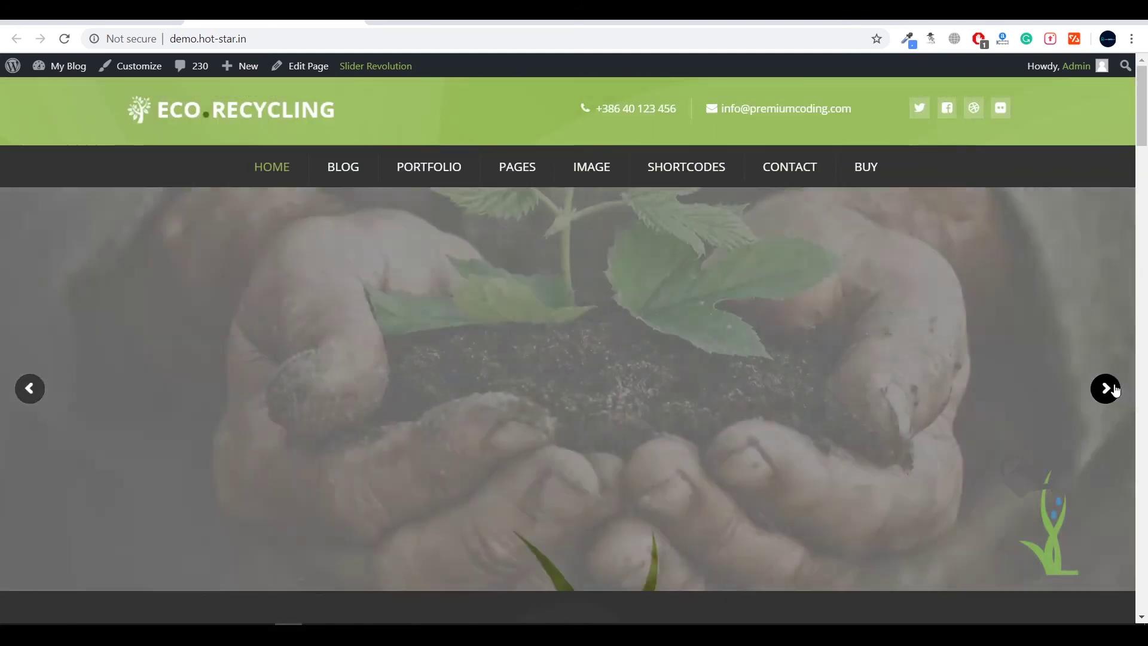
scroll(278, 342, down, 5)
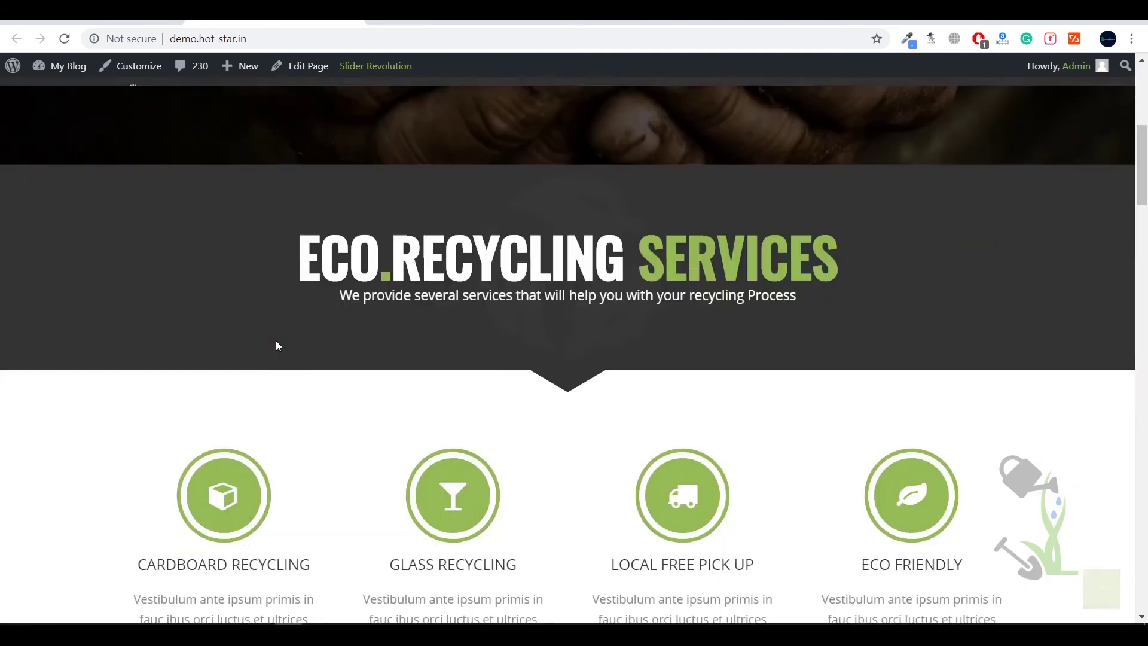
scroll(279, 334, up, 4)
click(1105, 314)
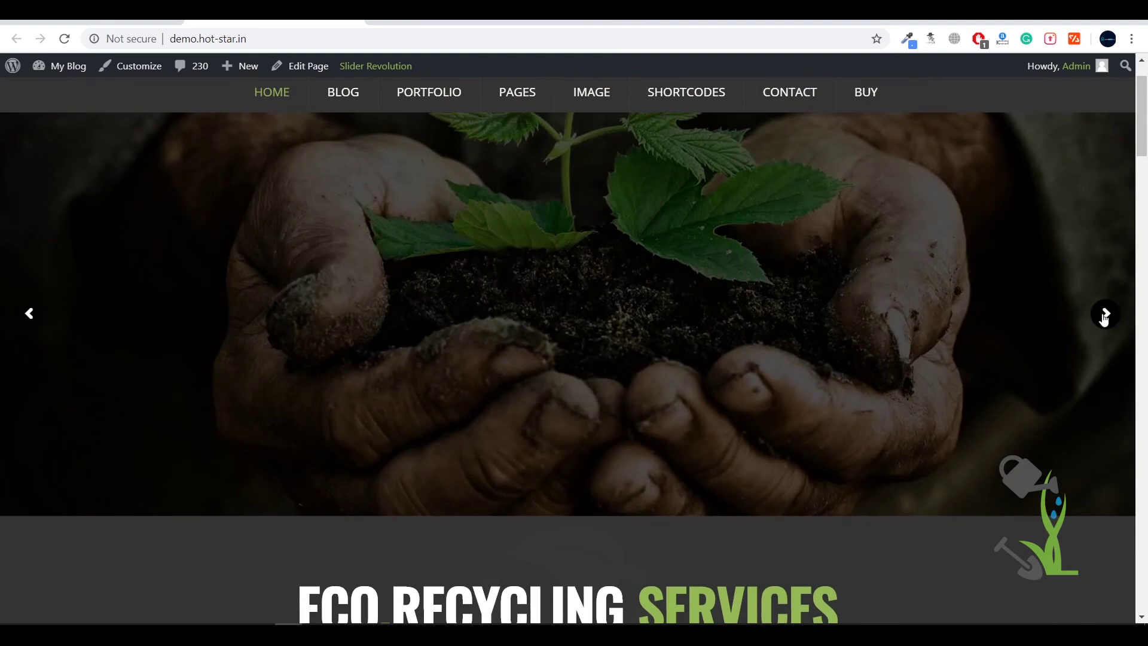
scroll(530, 245, down, 5)
scroll(527, 232, down, 4)
scroll(526, 233, down, 5)
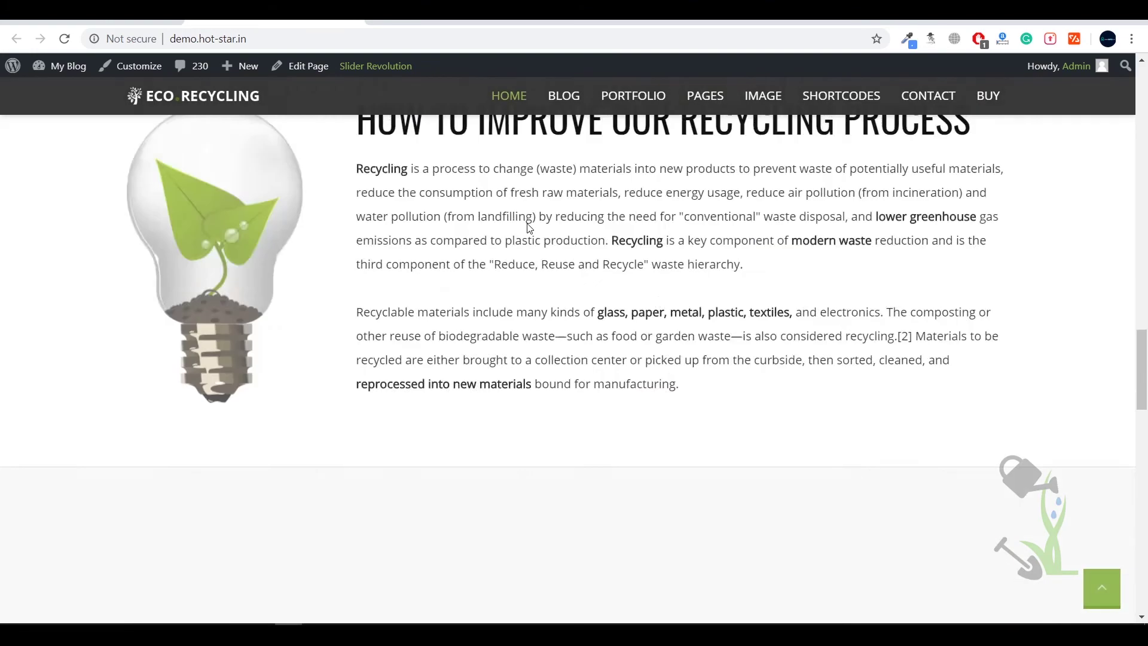
scroll(527, 229, down, 5)
scroll(527, 224, down, 5)
scroll(525, 228, down, 3)
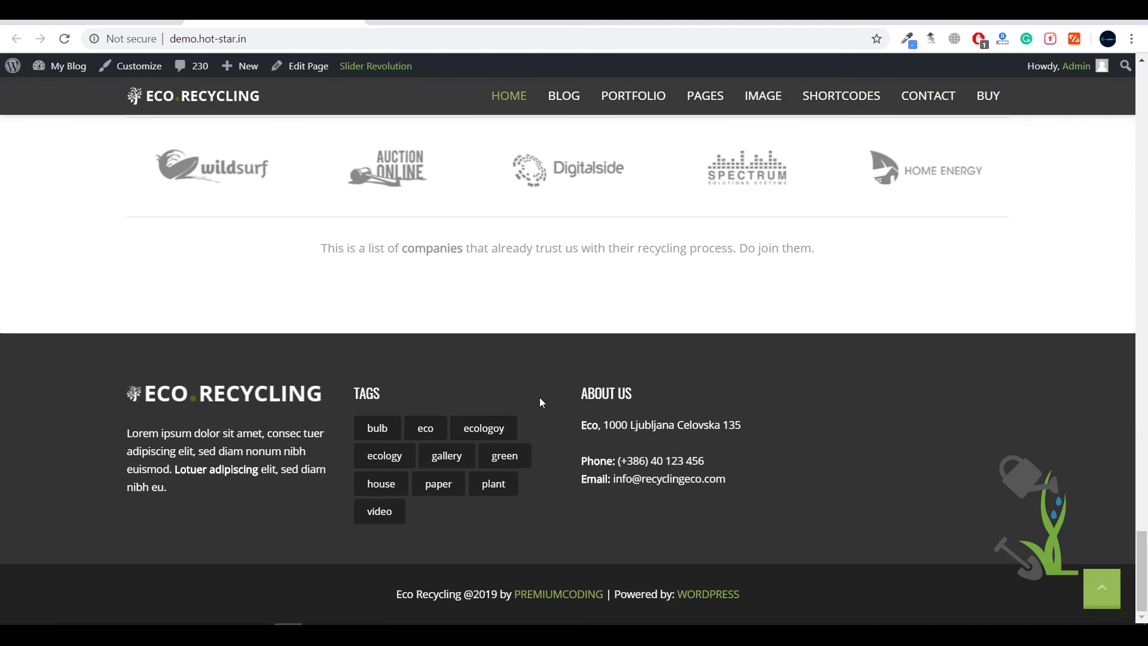
scroll(550, 341, up, 10)
click(575, 104)
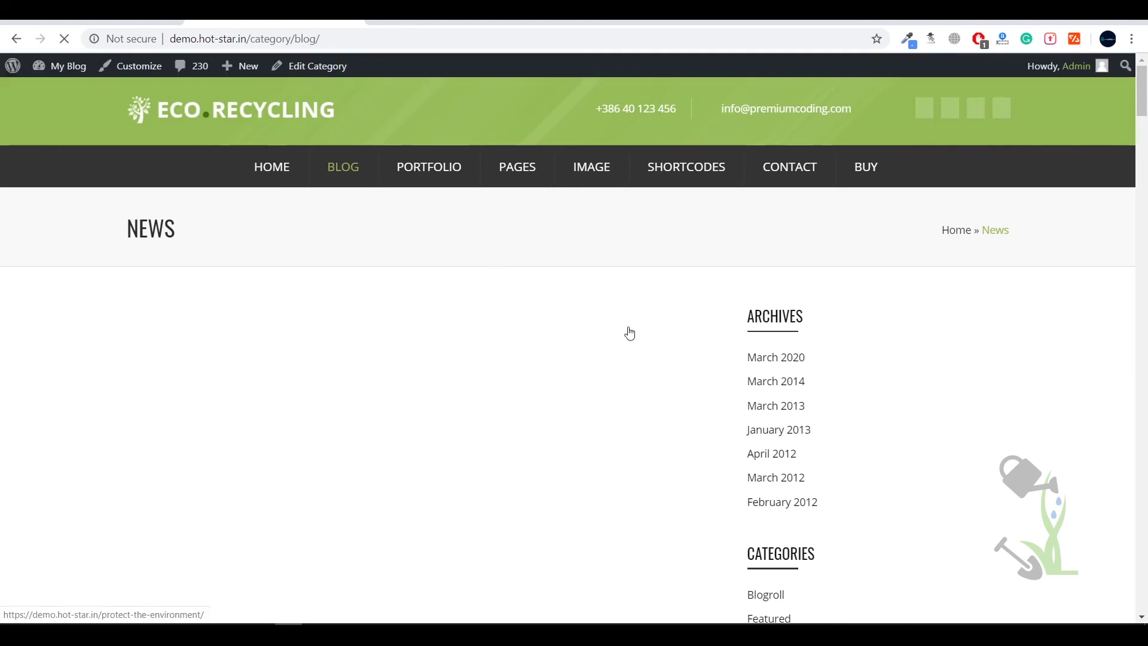
scroll(630, 335, down, 3)
scroll(630, 333, down, 3)
View Portfolio Default filtered to Photography and the Contact page, return home and inspect for mobile preview
click(620, 94)
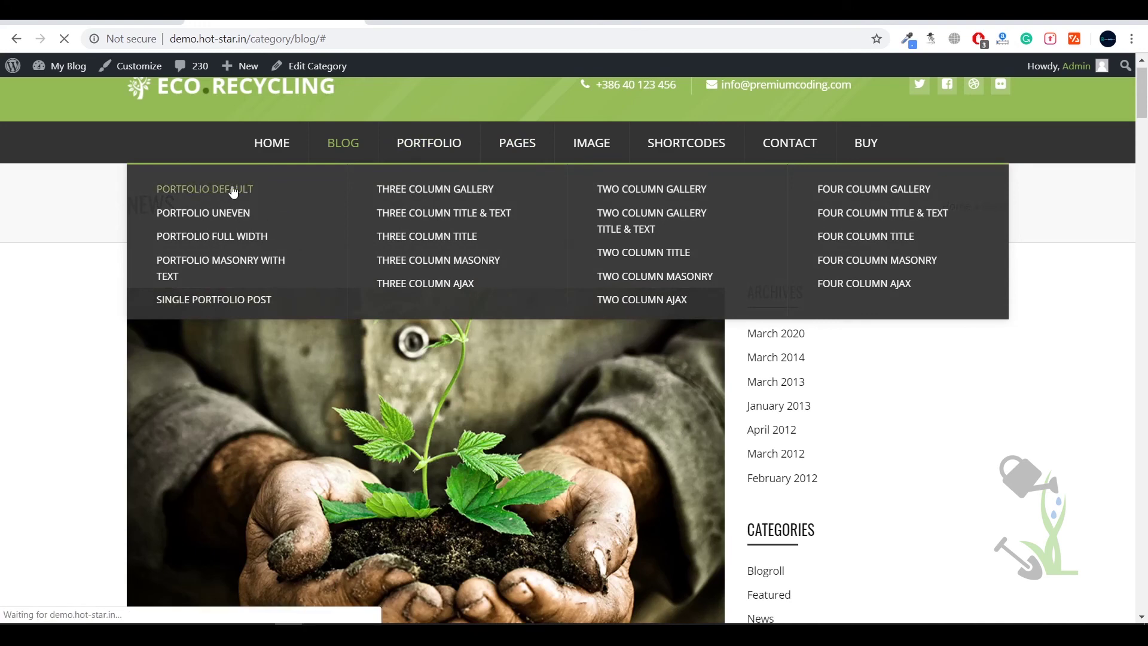
scroll(403, 314, down, 1)
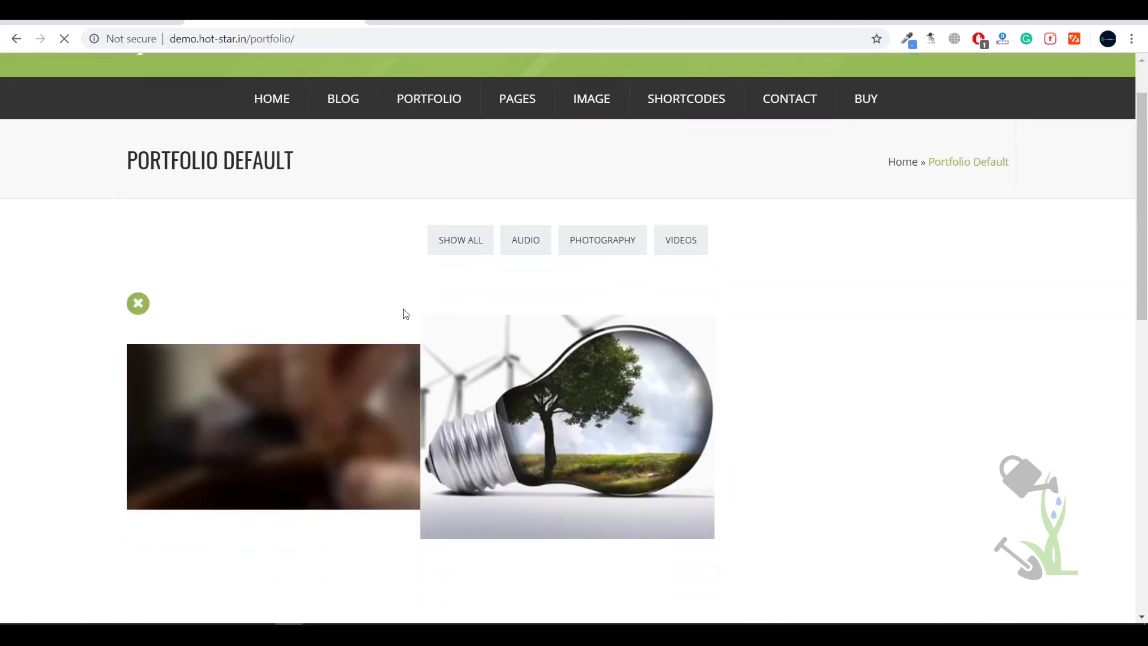
scroll(402, 303, down, 4)
scroll(401, 304, up, 5)
mouse_move(686, 167)
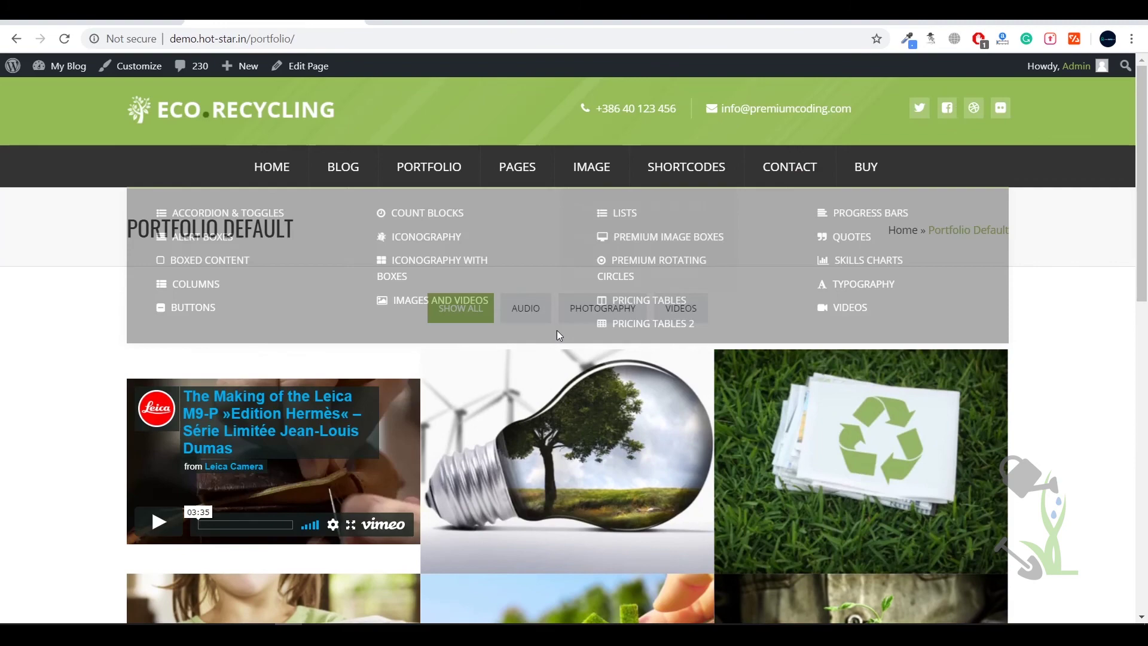
click(602, 311)
scroll(641, 351, down, 2)
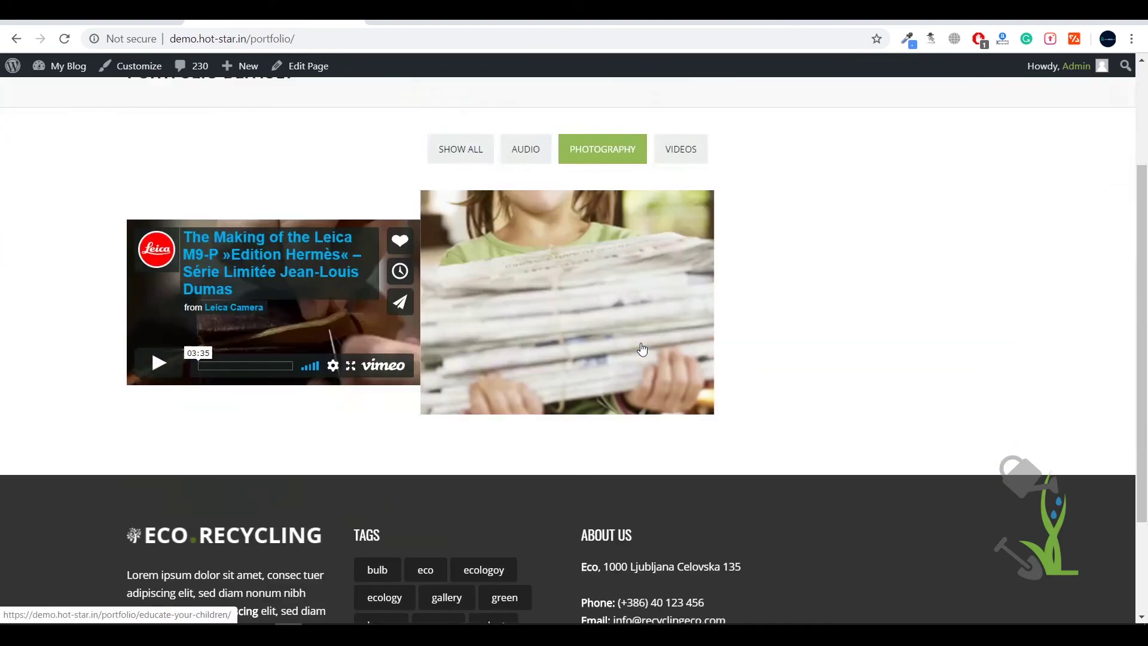
scroll(718, 198, up, 2)
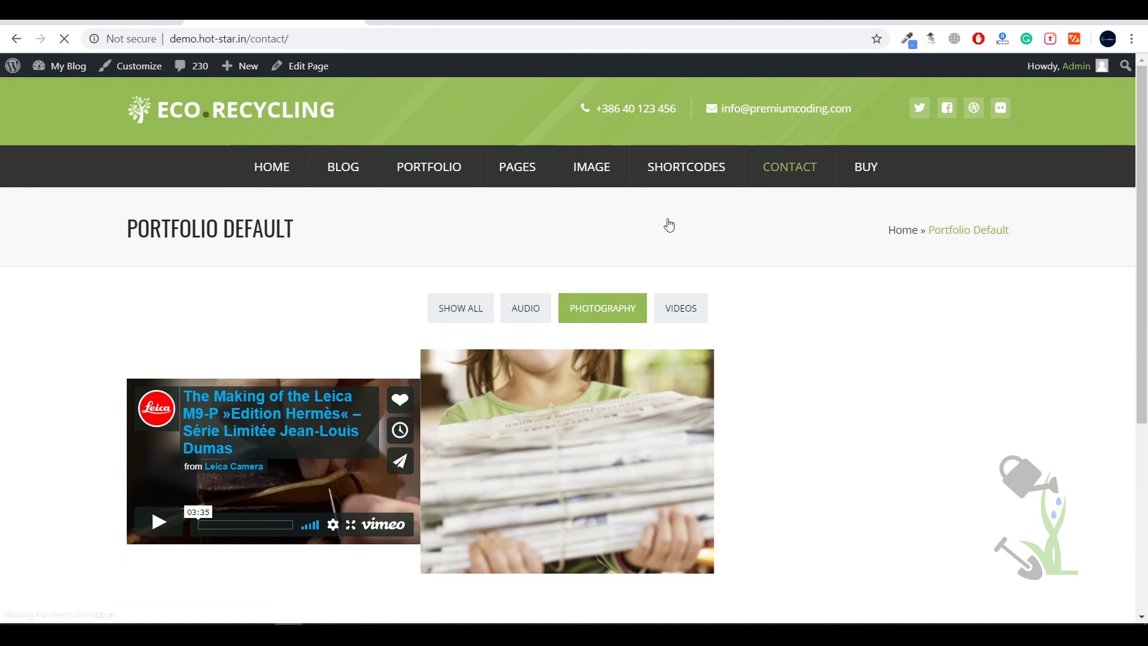
scroll(608, 332, down, 5)
scroll(625, 333, up, 5)
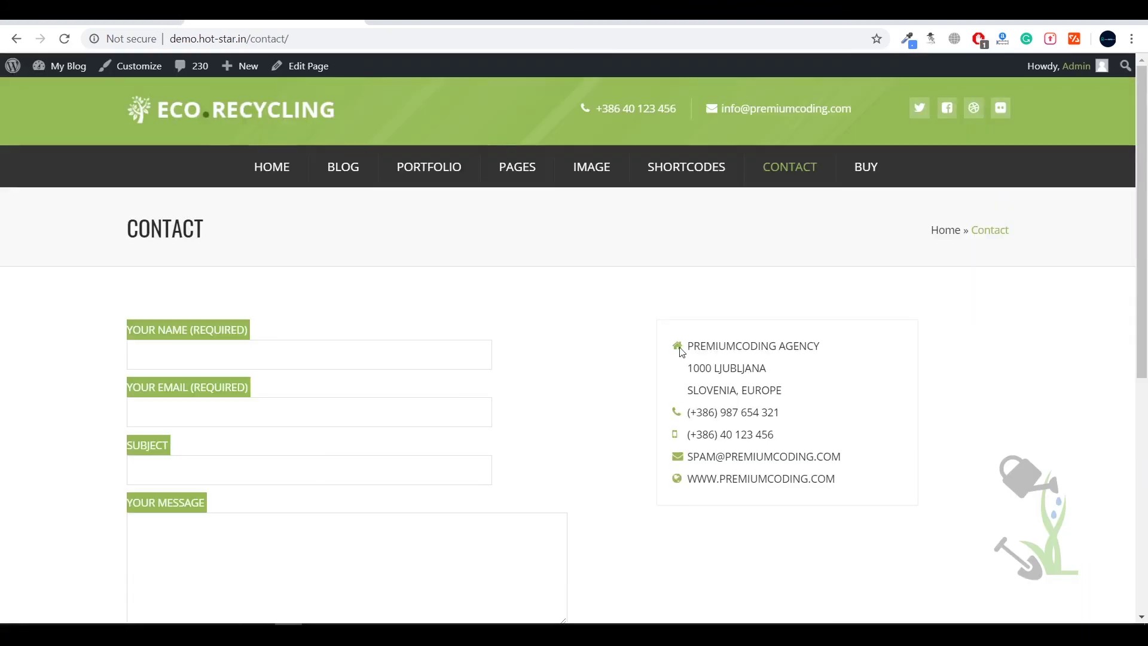
drag(679, 351, 864, 492)
click(239, 115)
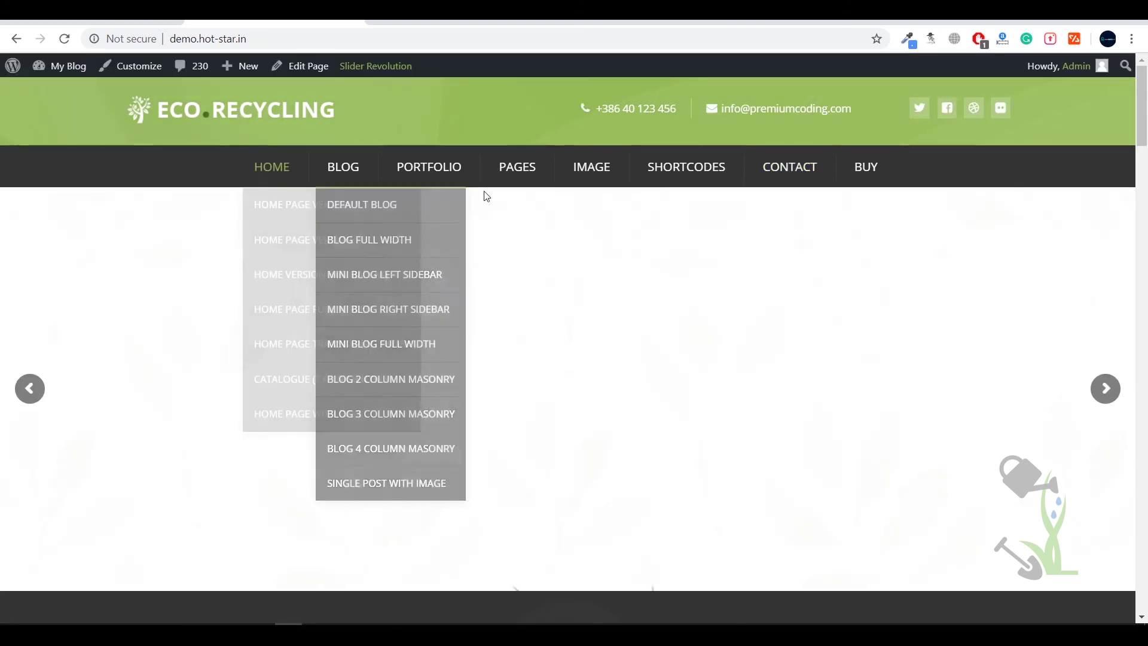
scroll(846, 210, down, 5)
scroll(539, 359, down, 5)
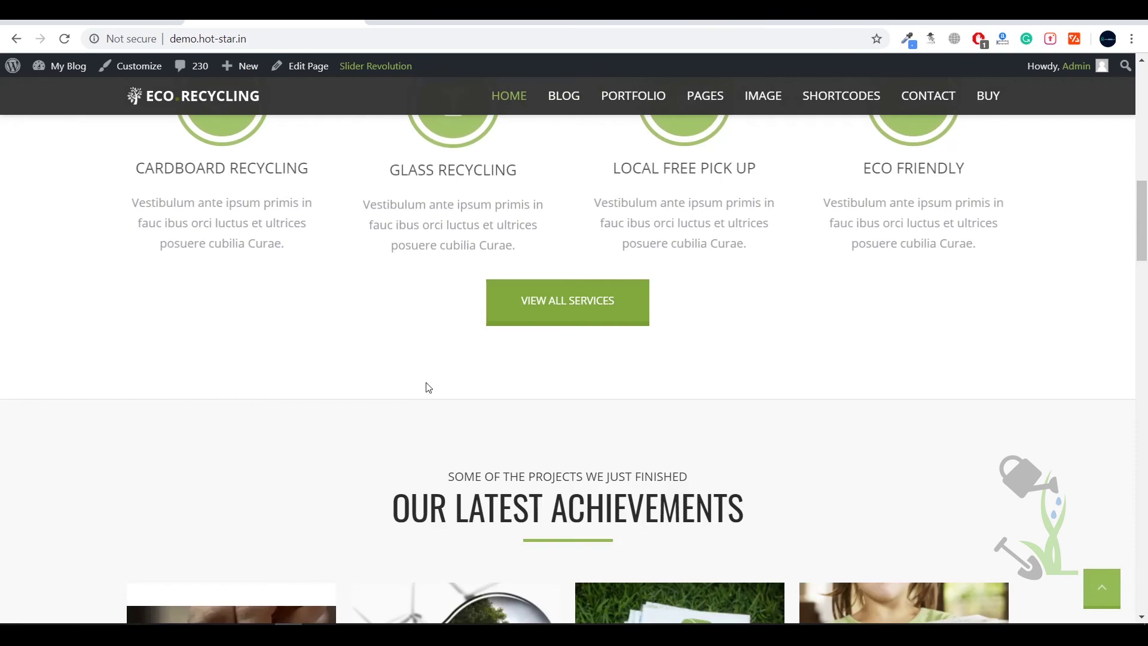
right_click(324, 381)
Review the homepage in DevTools' mobile device preview and return to the desktop layout
click(363, 571)
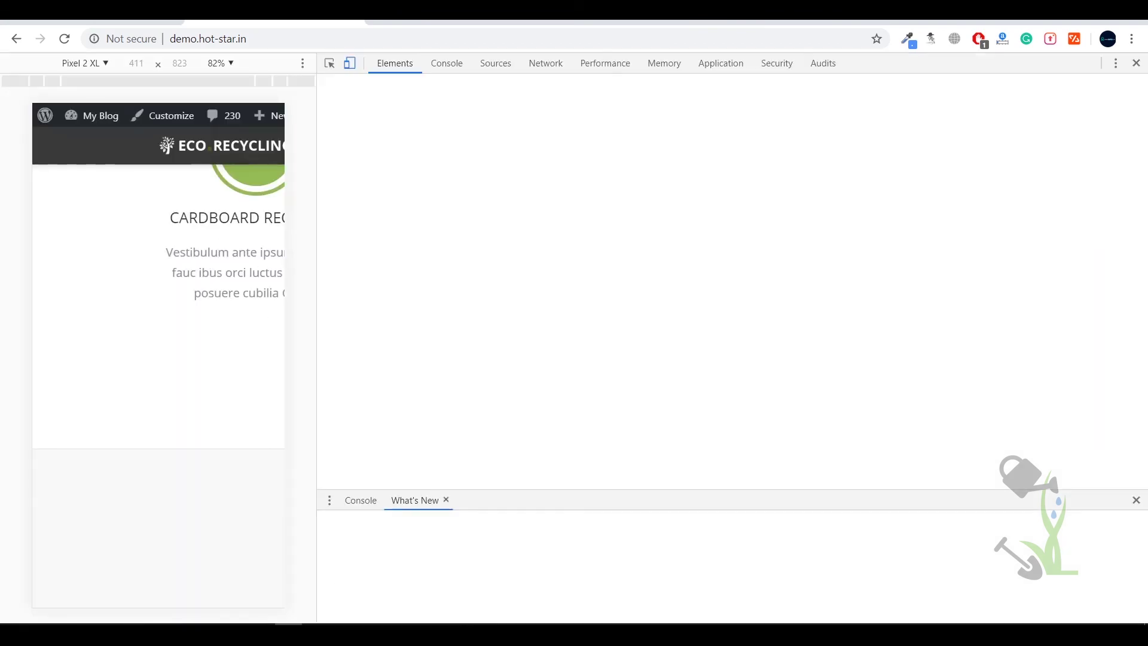
scroll(158, 359, down, 5)
scroll(158, 359, down, 5)
scroll(159, 359, down, 5)
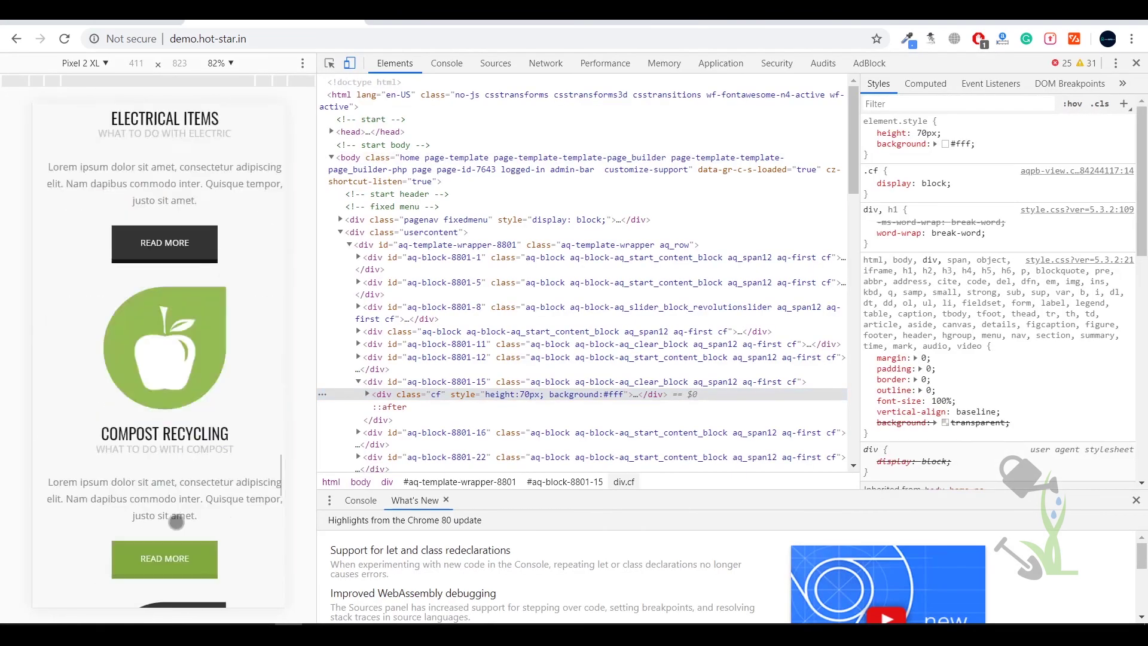
scroll(159, 358, down, 5)
scroll(158, 358, up, 5)
scroll(158, 359, down, 5)
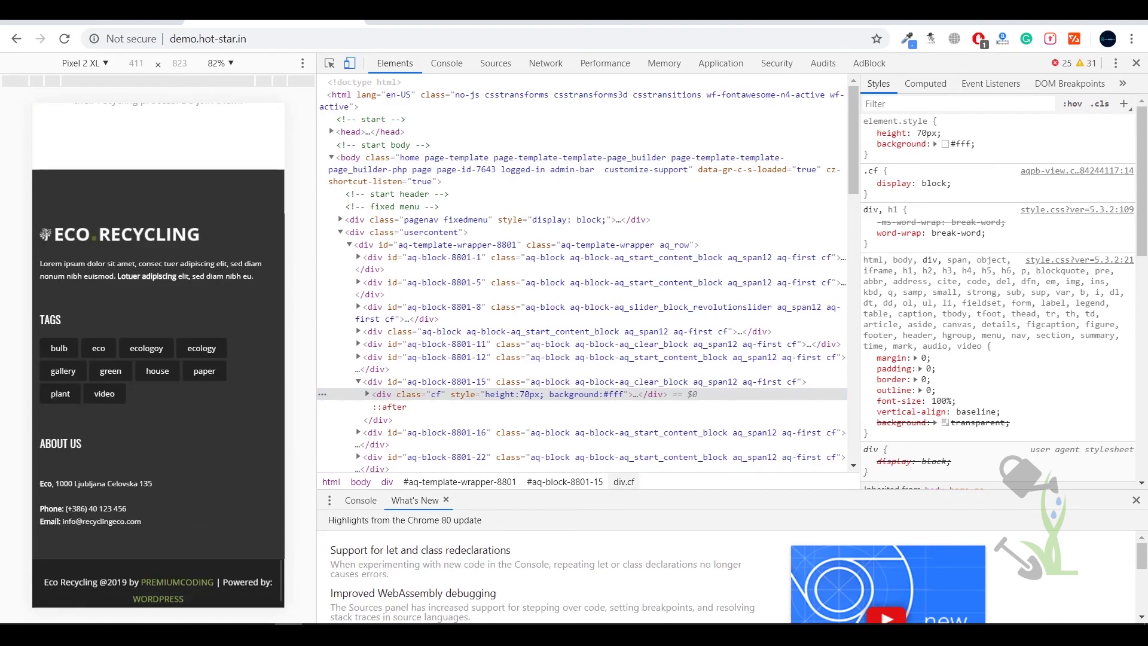
scroll(158, 359, up, 2)
scroll(158, 359, up, 3)
scroll(158, 359, up, 5)
scroll(157, 360, up, 5)
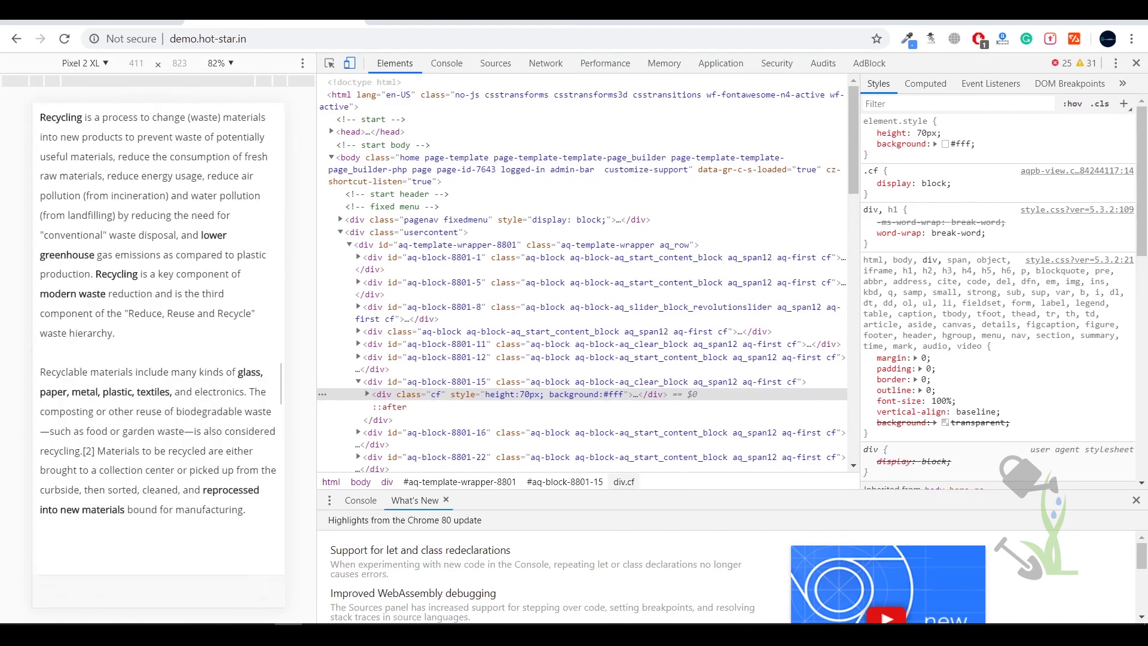
scroll(158, 359, up, 3)
scroll(159, 359, up, 5)
scroll(158, 359, up, 5)
scroll(158, 360, up, 3)
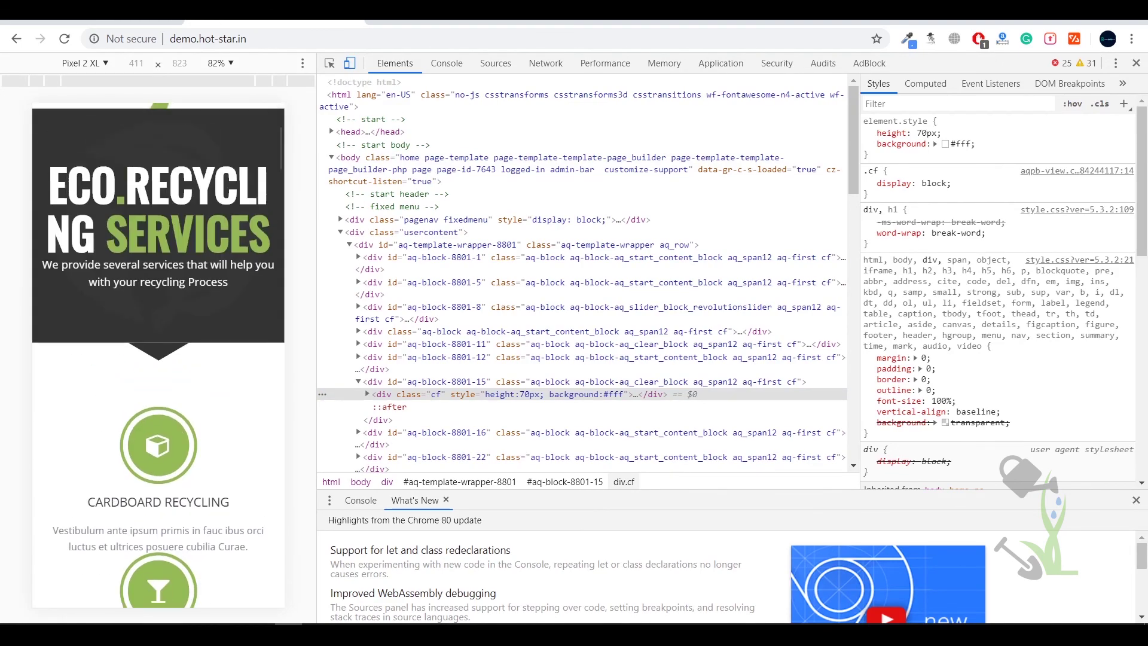
scroll(158, 359, down, 5)
scroll(158, 359, down, 5)
scroll(158, 359, down, 3)
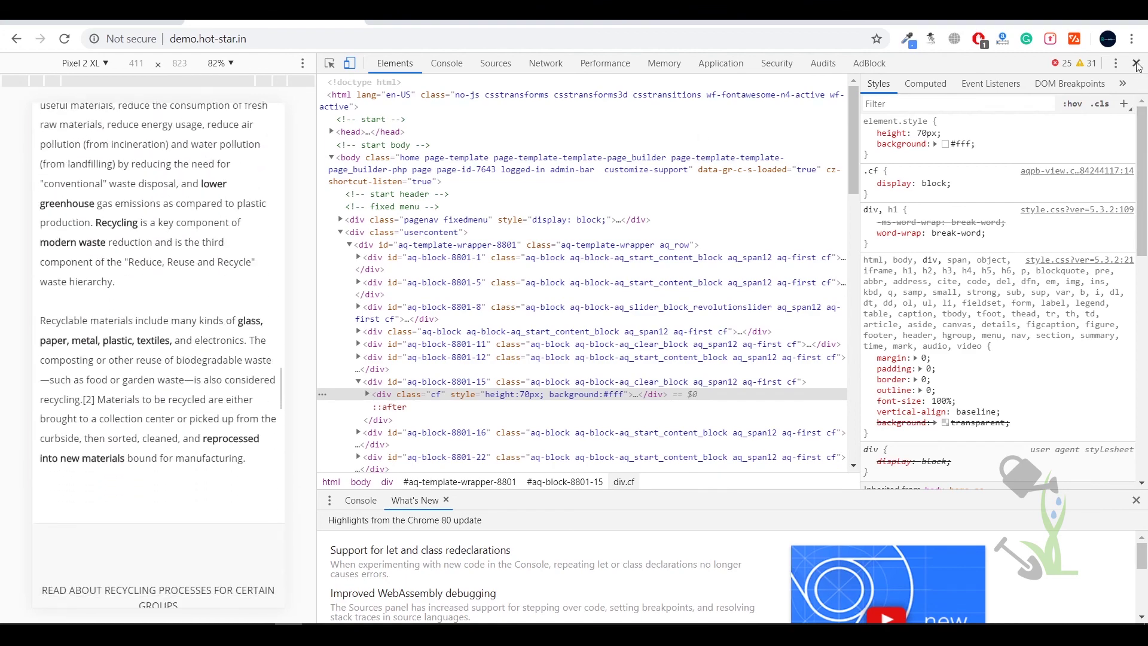
key(F12)
scroll(505, 497, up, 3)
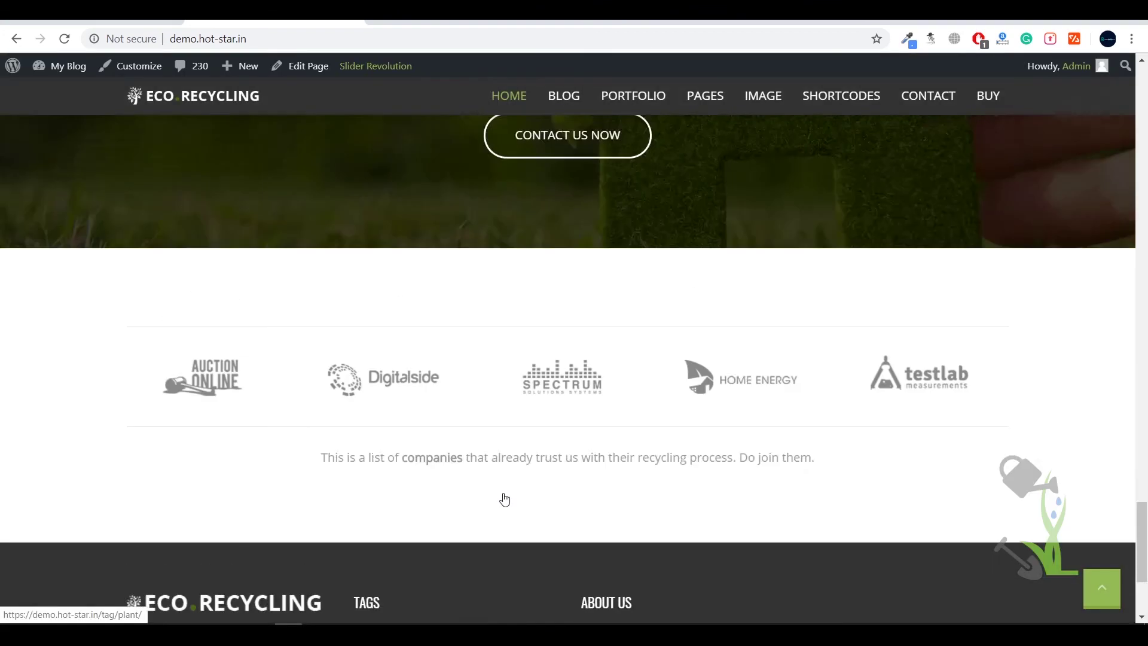
scroll(494, 470, up, 8)
scroll(494, 467, up, 10)
scroll(495, 468, up, 10)
scroll(491, 467, up, 5)
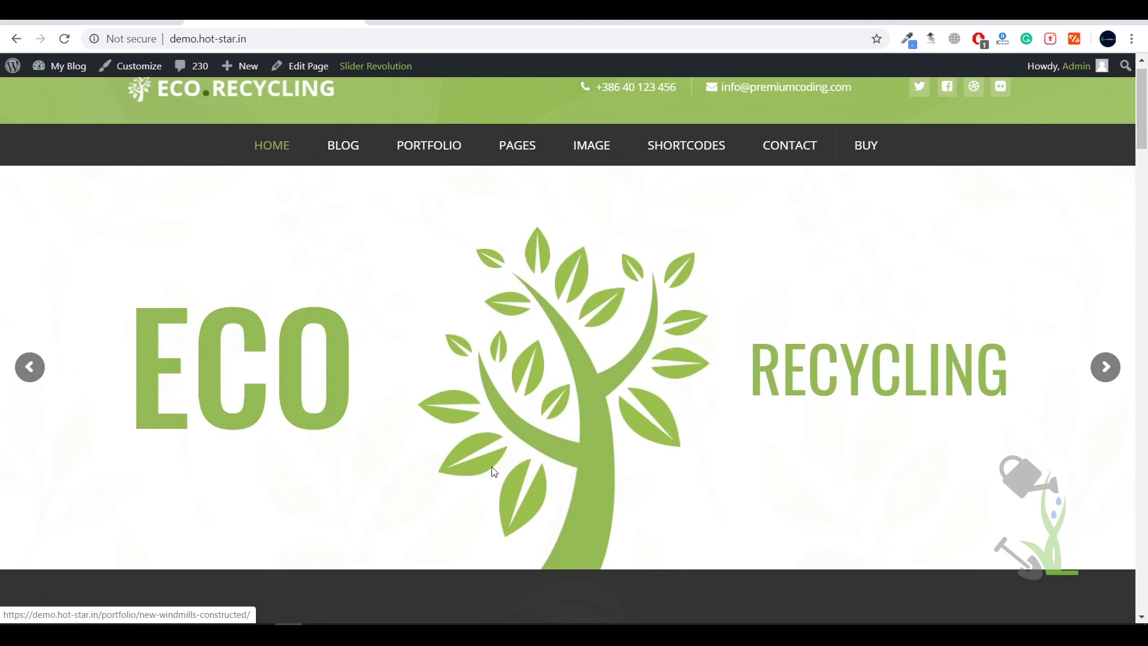
scroll(492, 467, down, 5)
scroll(493, 467, down, 5)
scroll(493, 468, down, 5)
scroll(493, 467, down, 5)
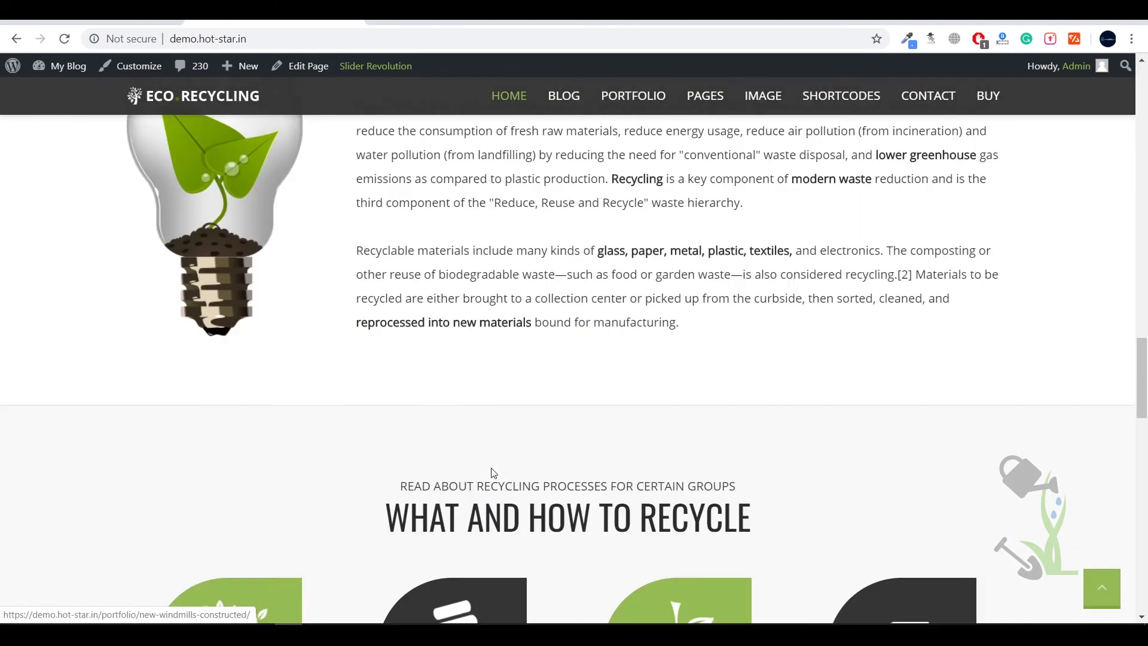
scroll(493, 467, down, 5)
scroll(493, 471, down, 5)
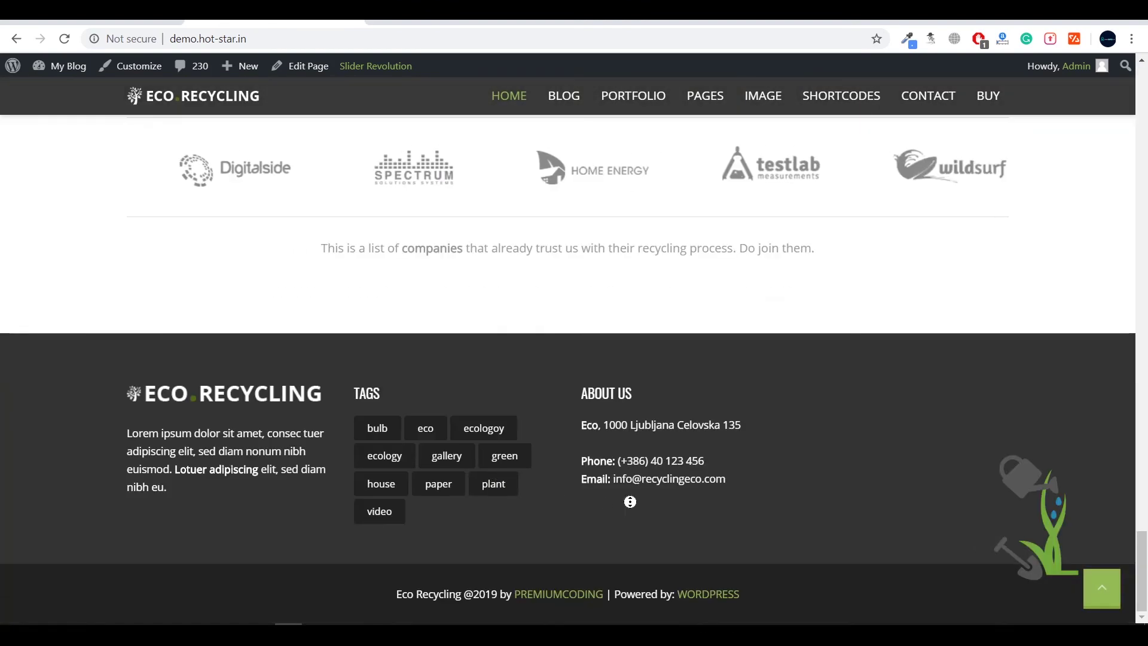
scroll(628, 499, up, 10)
scroll(664, 336, up, 10)
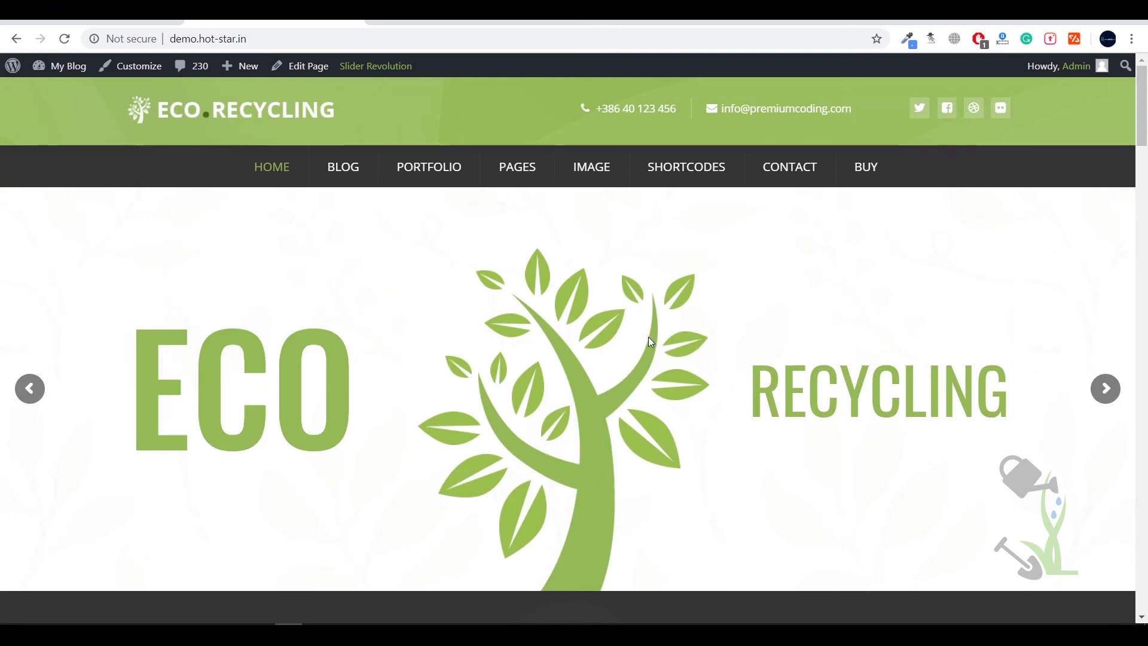
scroll(649, 336, down, 5)
scroll(618, 356, down, 5)
scroll(617, 357, down, 5)
scroll(703, 470, up, 1)
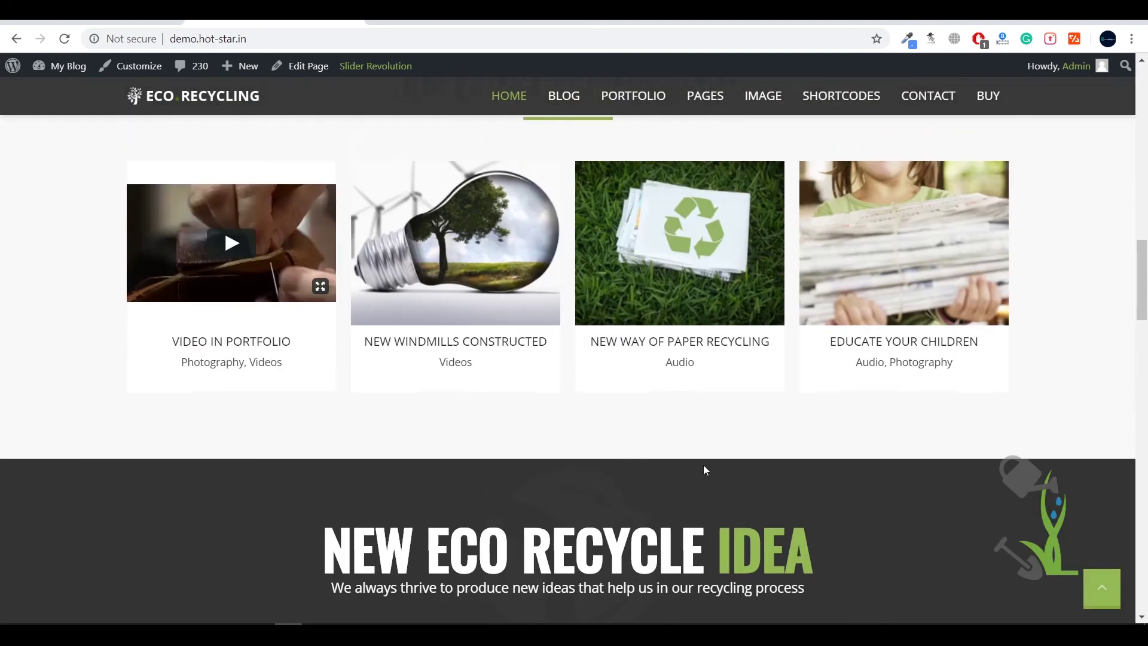
scroll(704, 467, up, 5)
scroll(705, 469, up, 10)
scroll(691, 472, down, 2)
scroll(692, 466, down, 5)
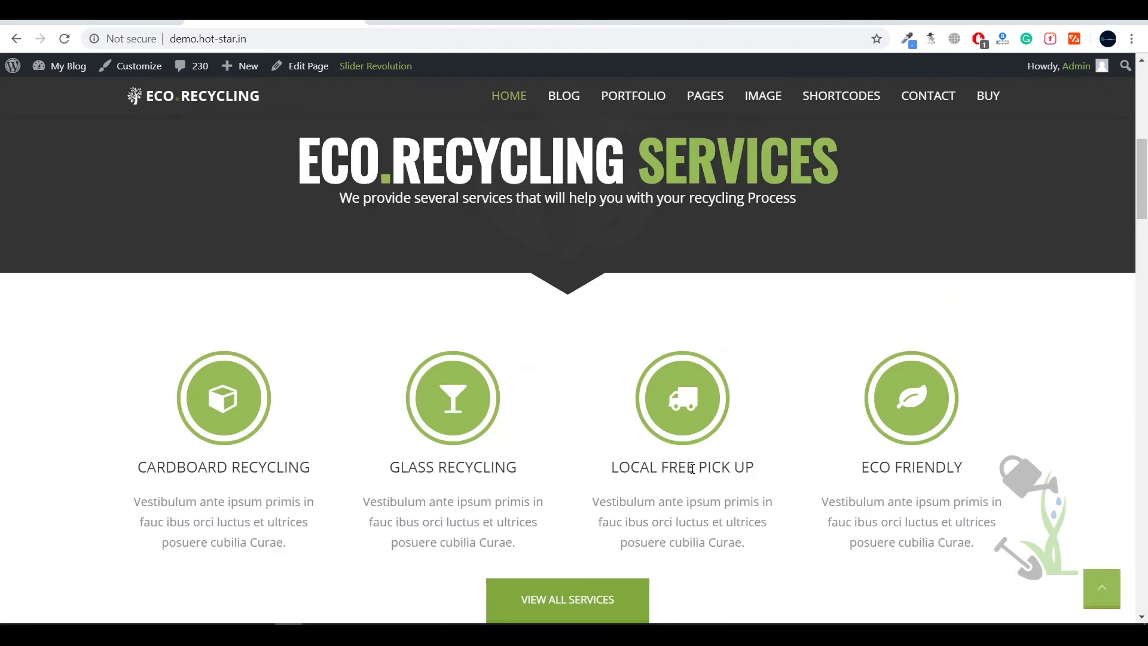
scroll(687, 461, up, 1)
scroll(701, 469, down, 2)
scroll(699, 467, up, 1)
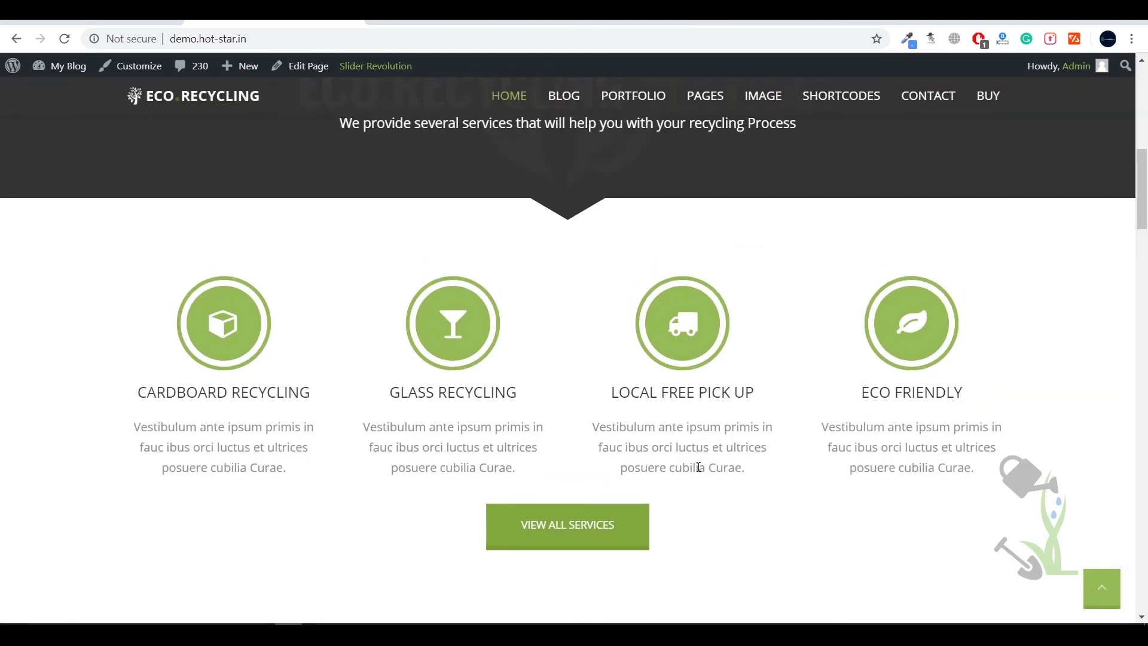